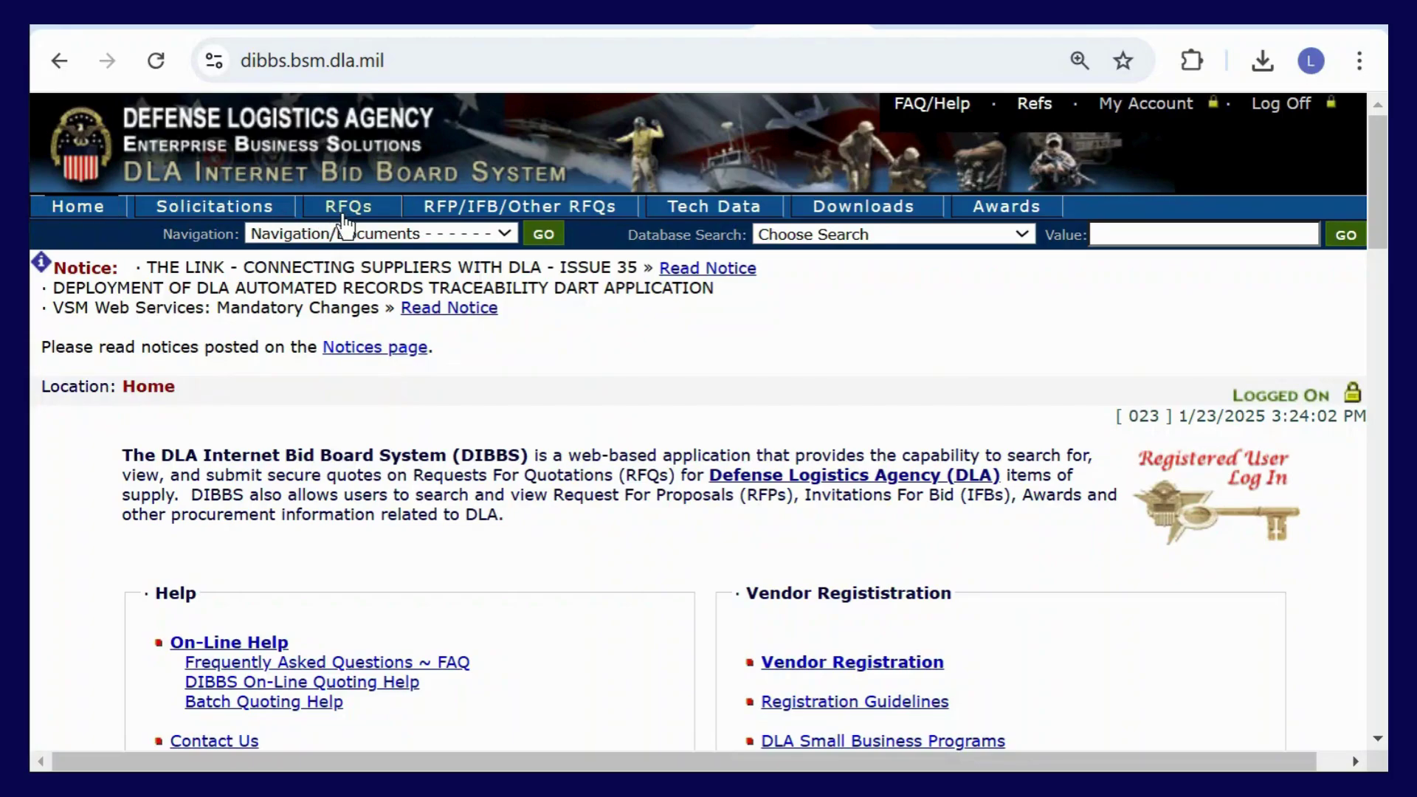
Step: Open the DLA Requests for Quotation search page from the solicitations section
left_click(246, 214)
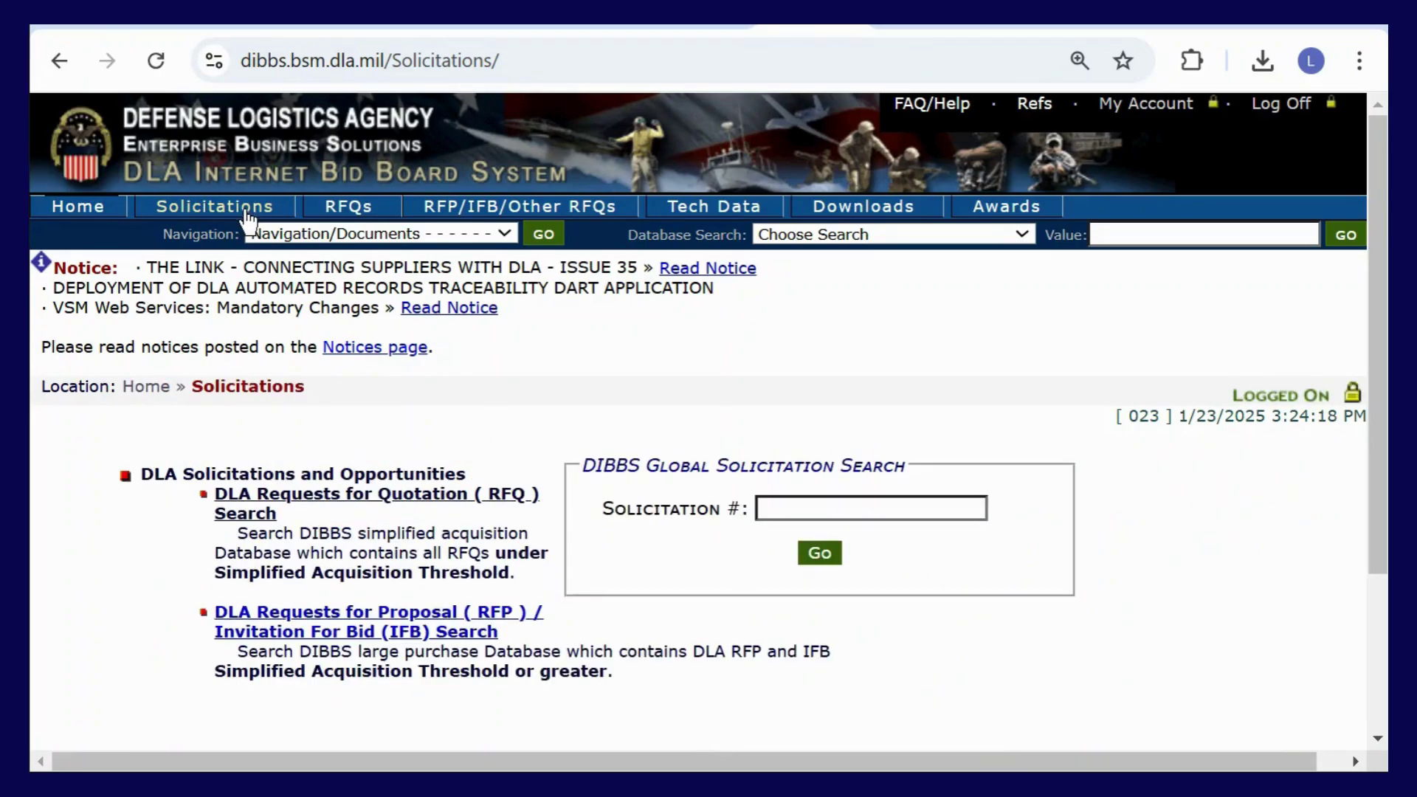
left_click(308, 511)
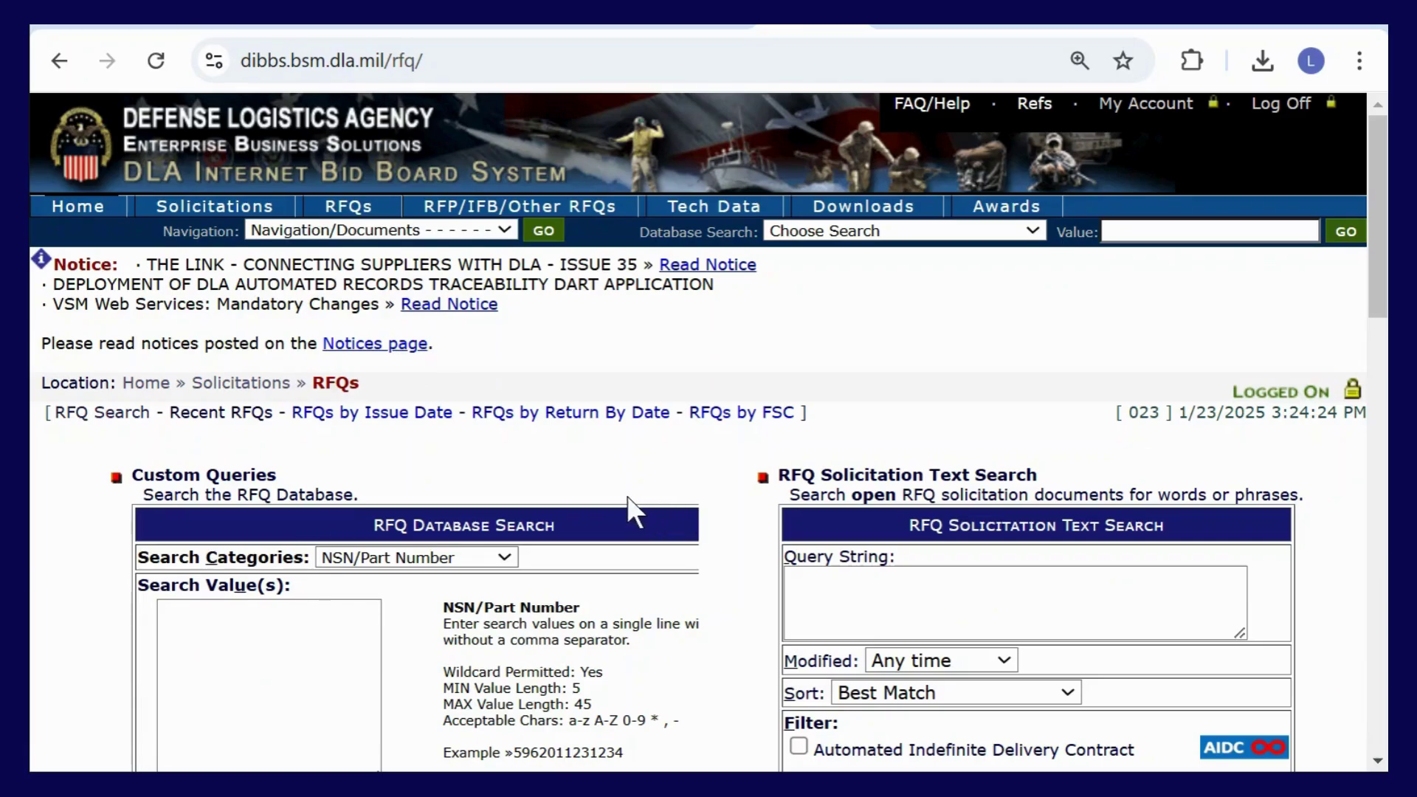
left_click(346, 210)
scroll(597, 398, "down", 2)
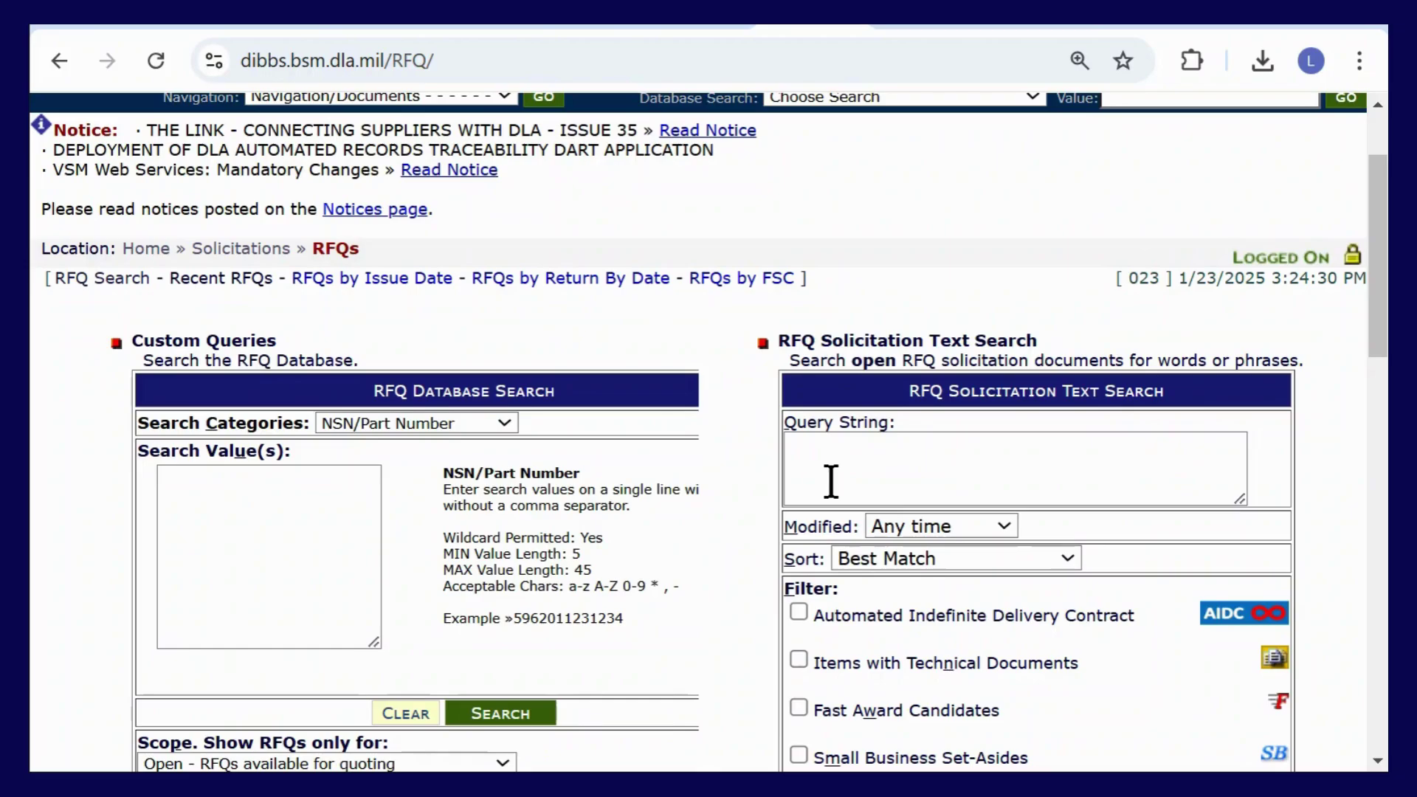
Step: Try to search the RFQ database by Nomenclature for BOLT, and return to the search form
left_click(344, 507)
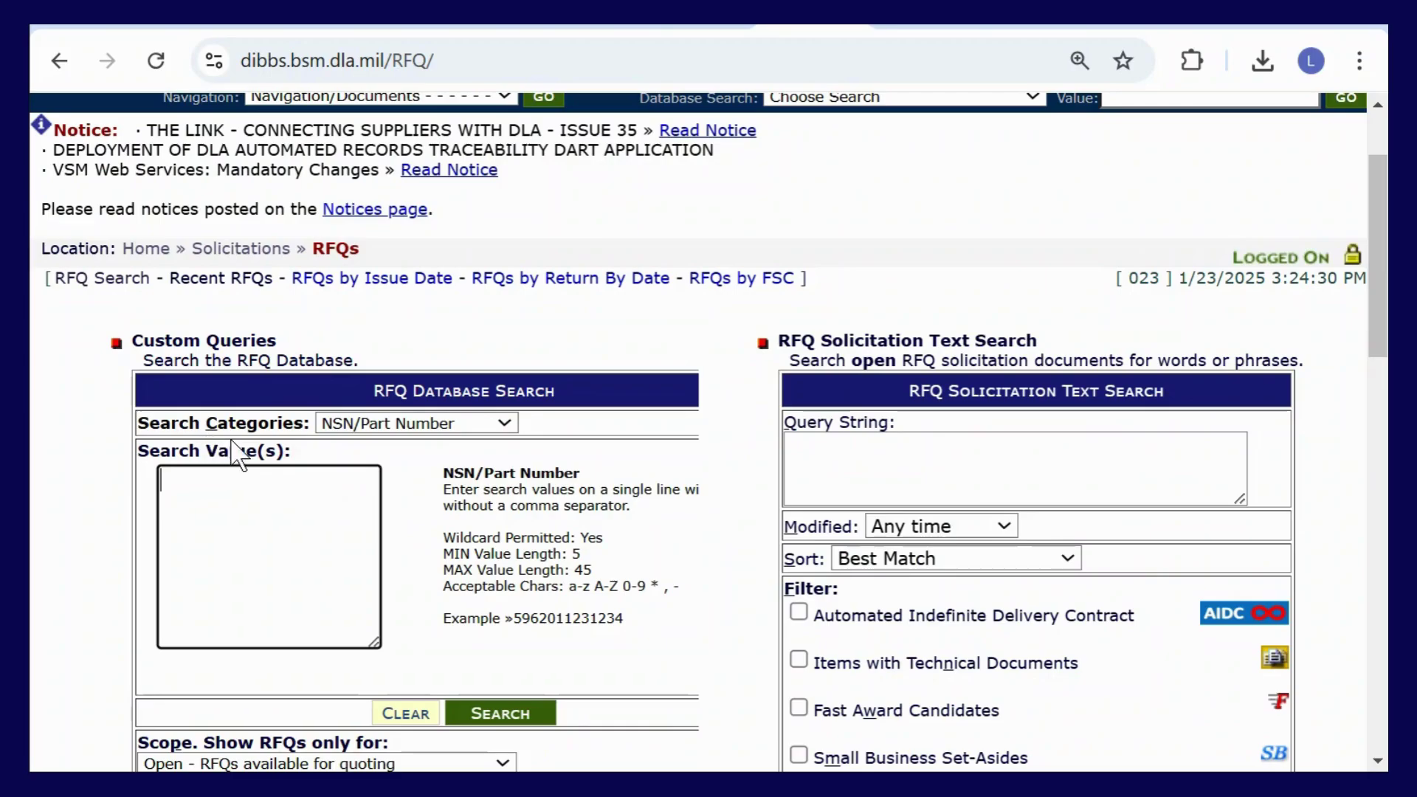
left_click(384, 427)
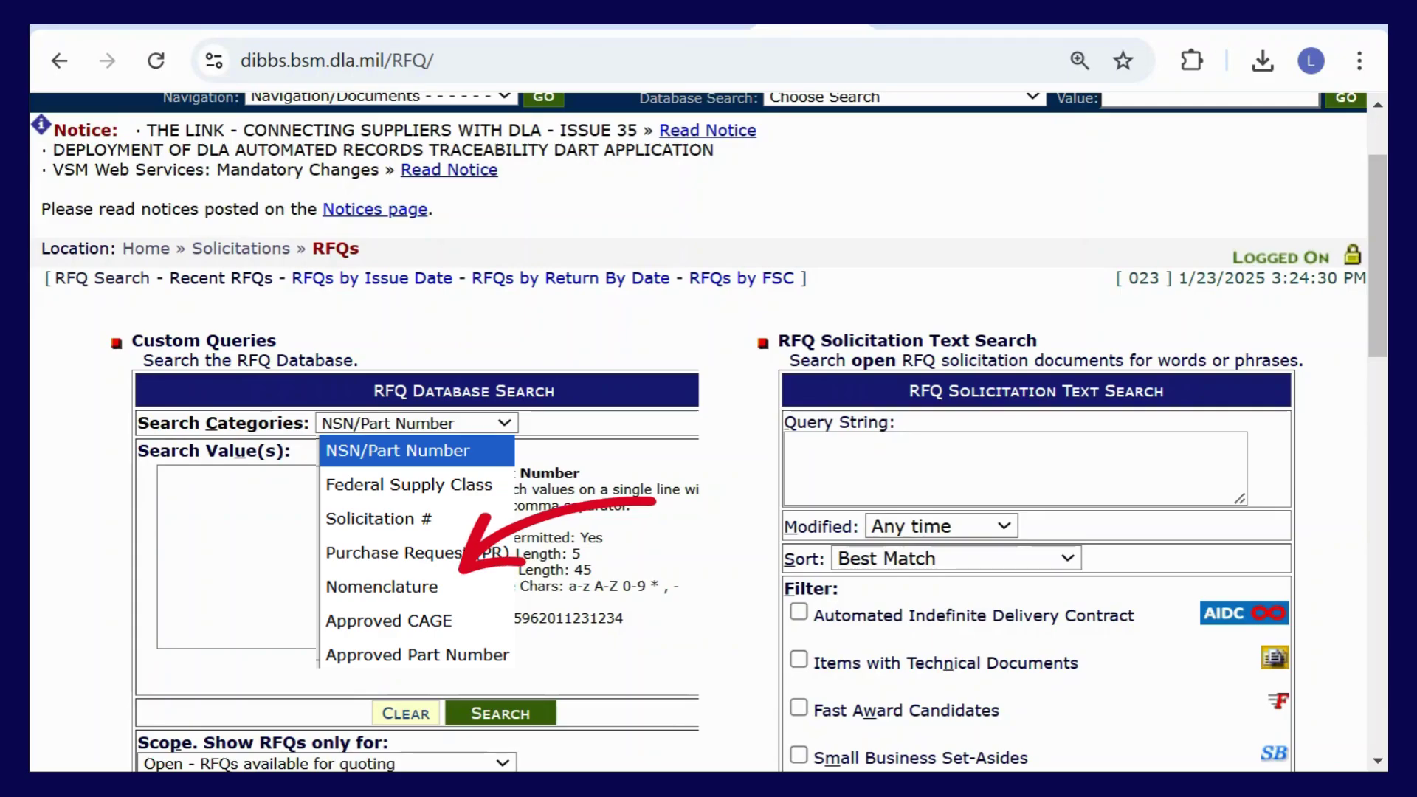
left_click(381, 587)
left_click(325, 512)
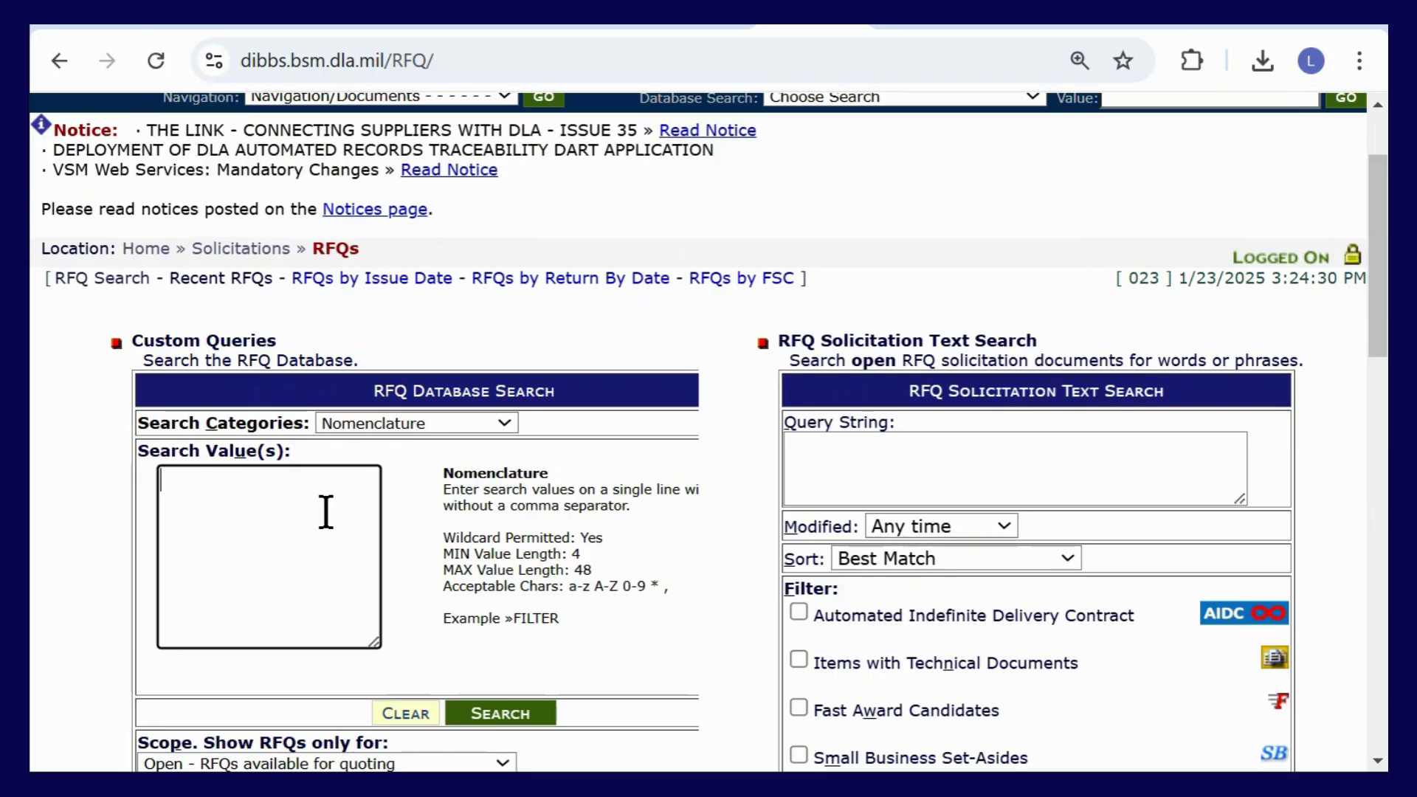
type("BOLT")
left_click(533, 715)
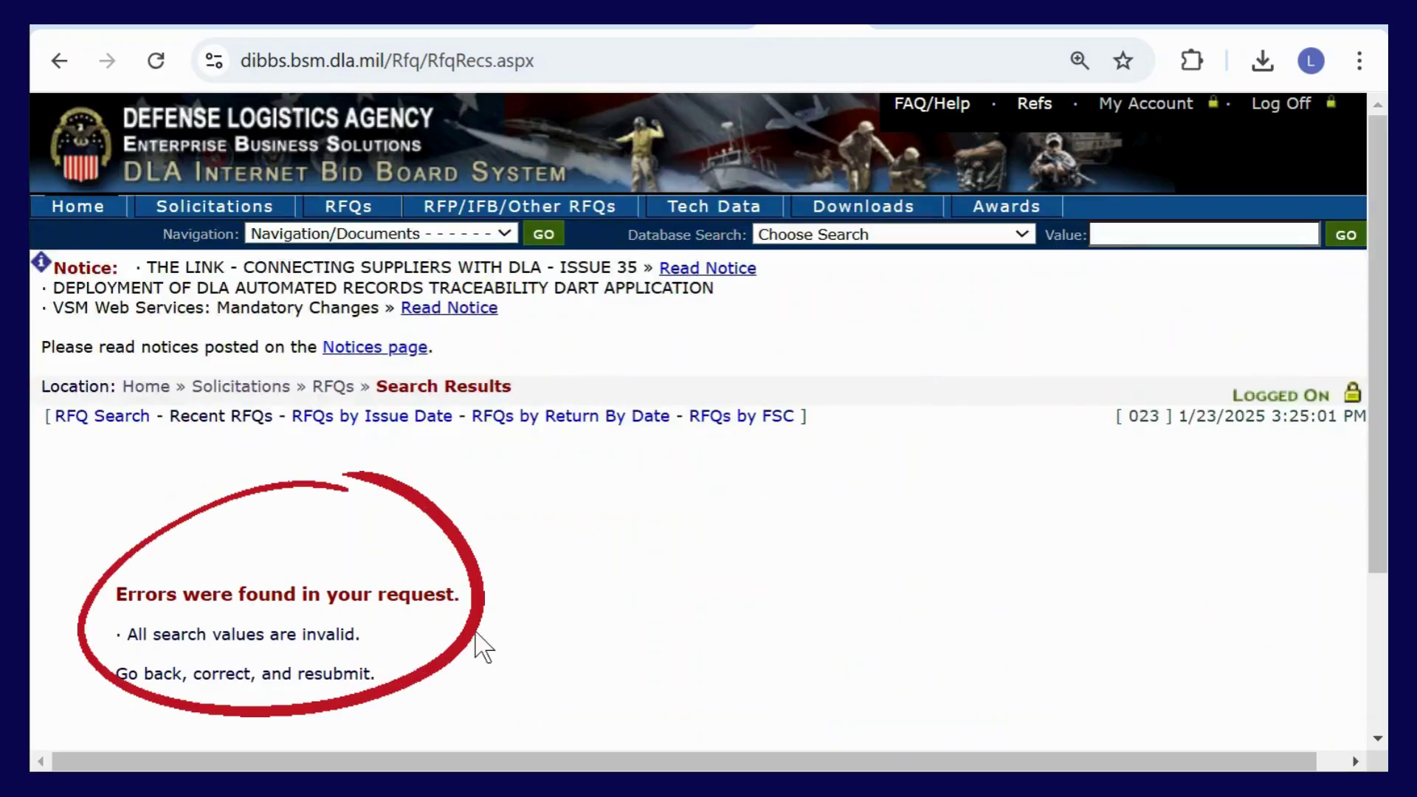
left_click(65, 62)
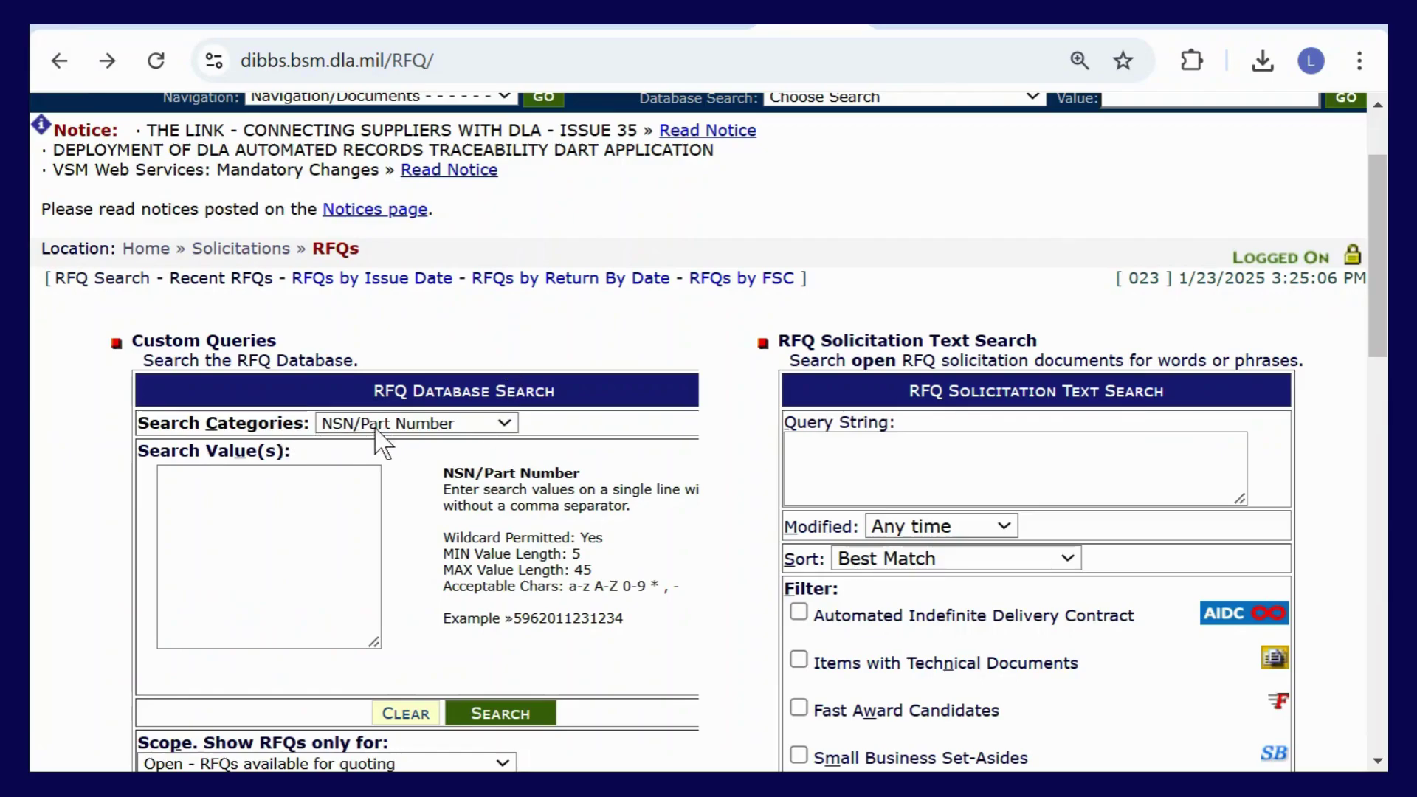
Step: Search the RFQ database by Nomenclature with the wildcard value BOLT*
key("Down")
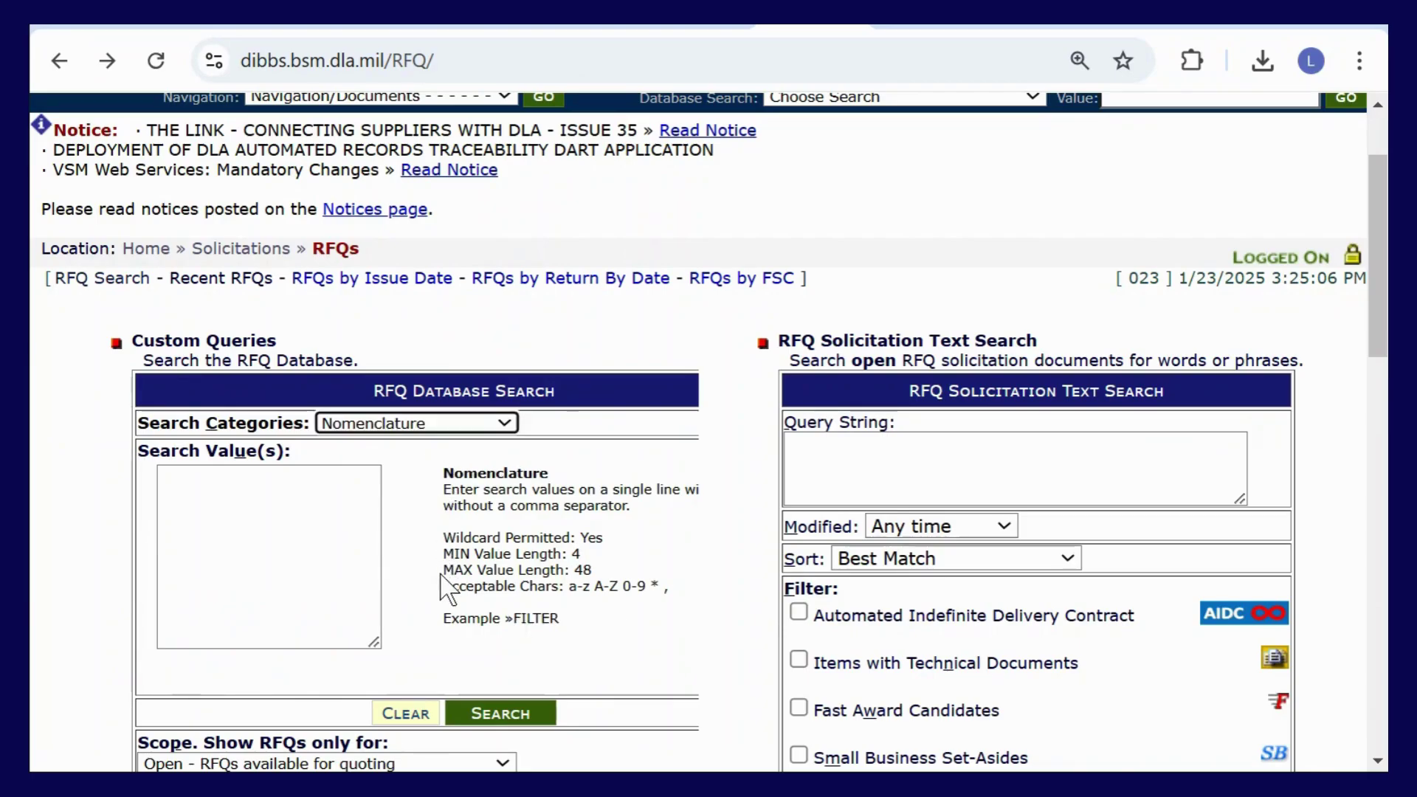
left_click(325, 502)
type("bolt")
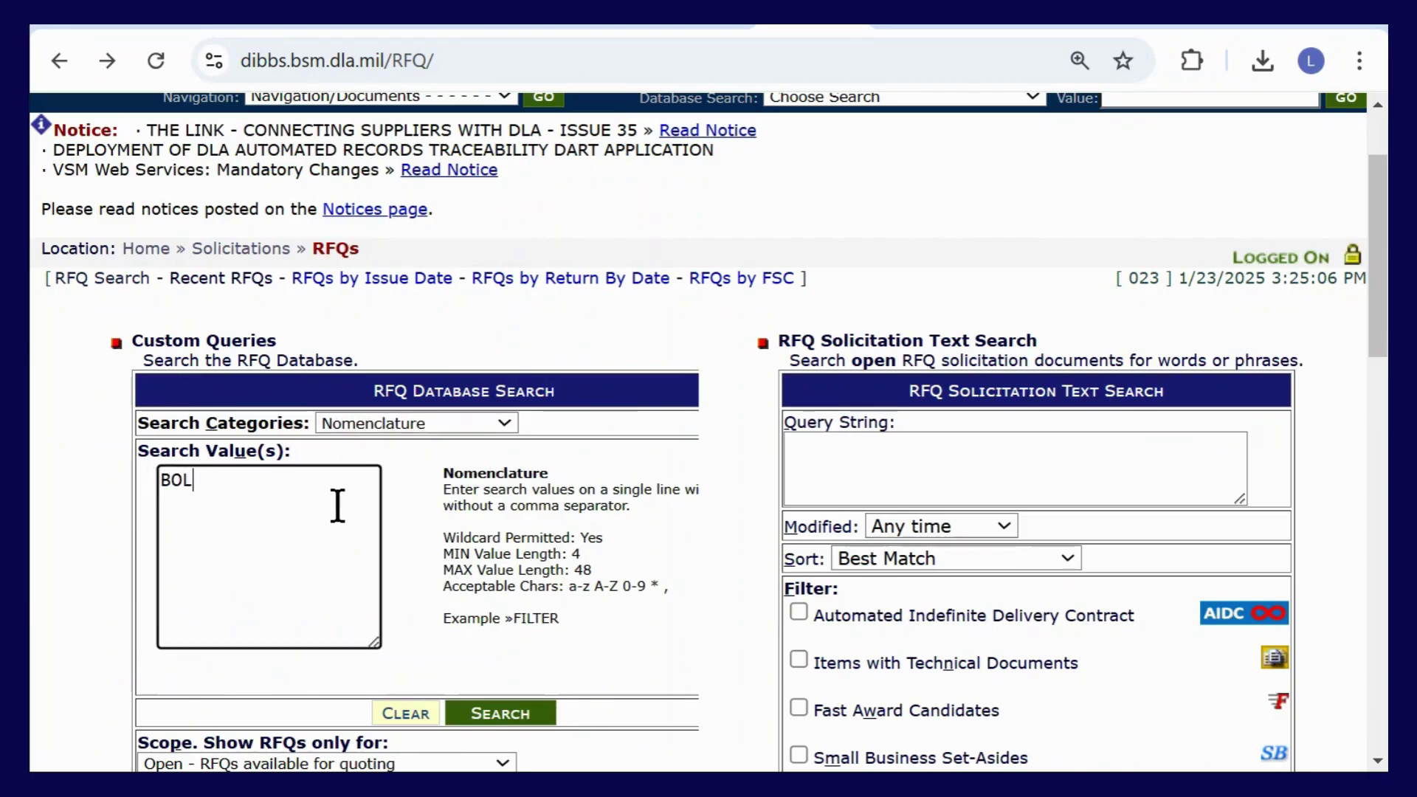
type("*")
left_click(533, 714)
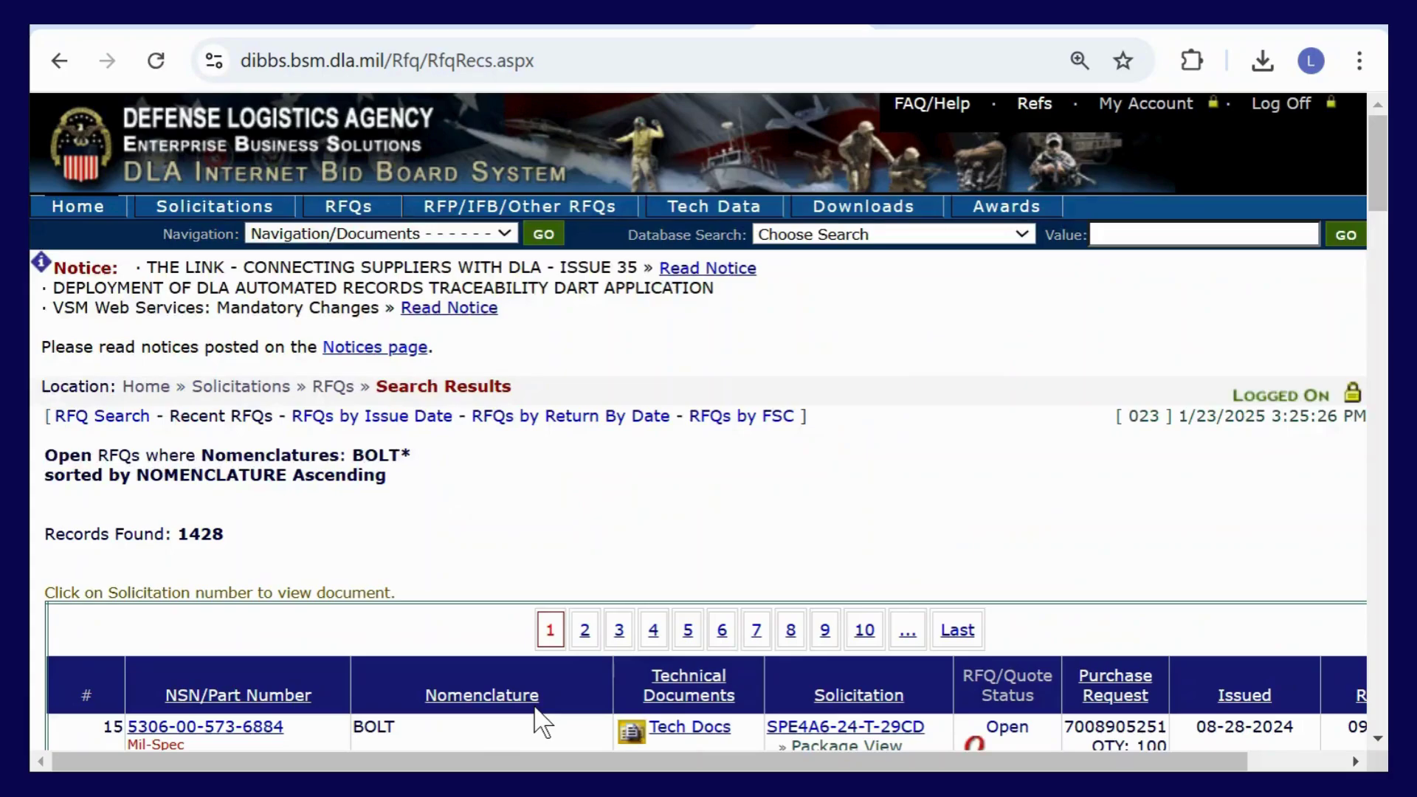
Step: View the quote input form for solicitation SPE4A6-24-T-29CD from the results, and return to the RFQ search form
scroll(563, 517, "down", 2)
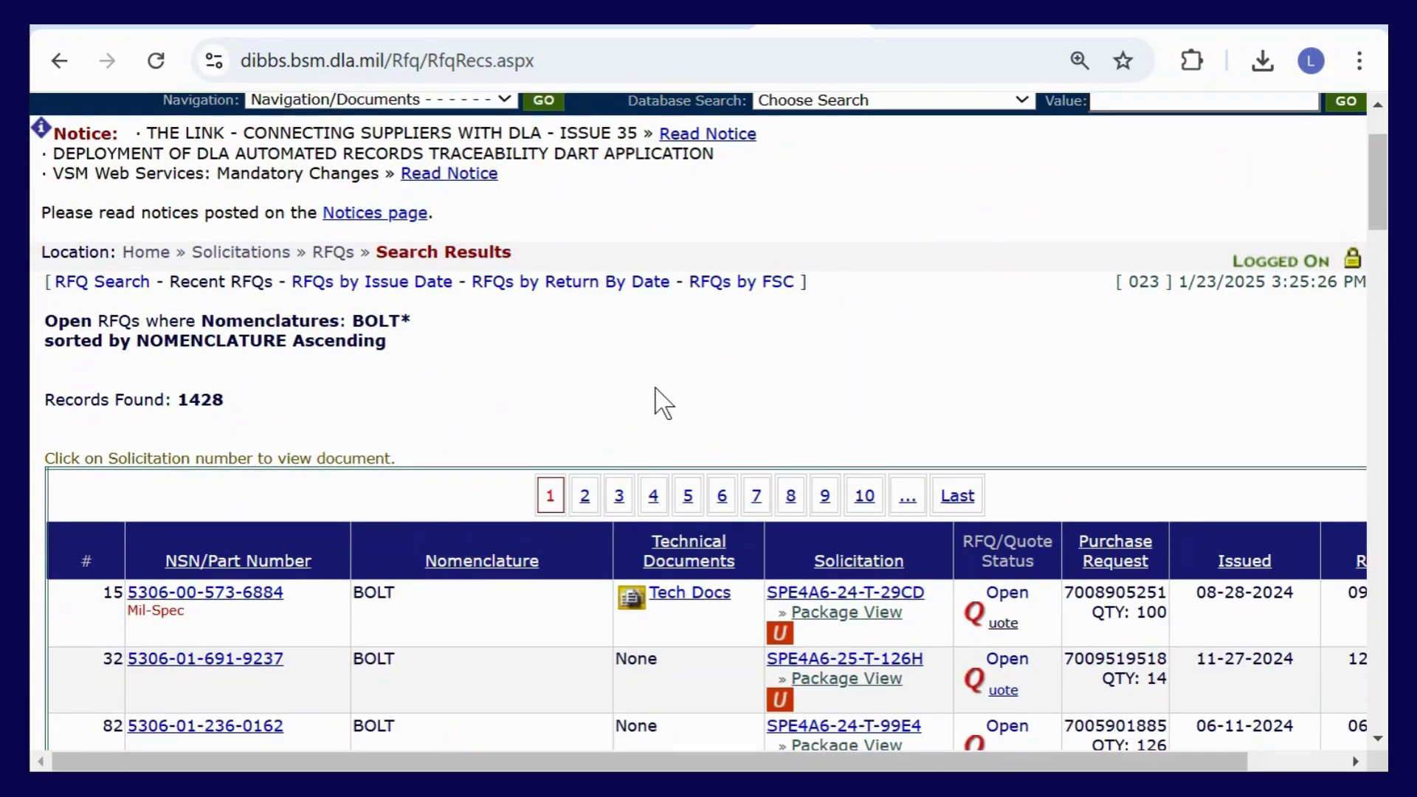
scroll(655, 402, "down", 1)
scroll(655, 399, "down", 3)
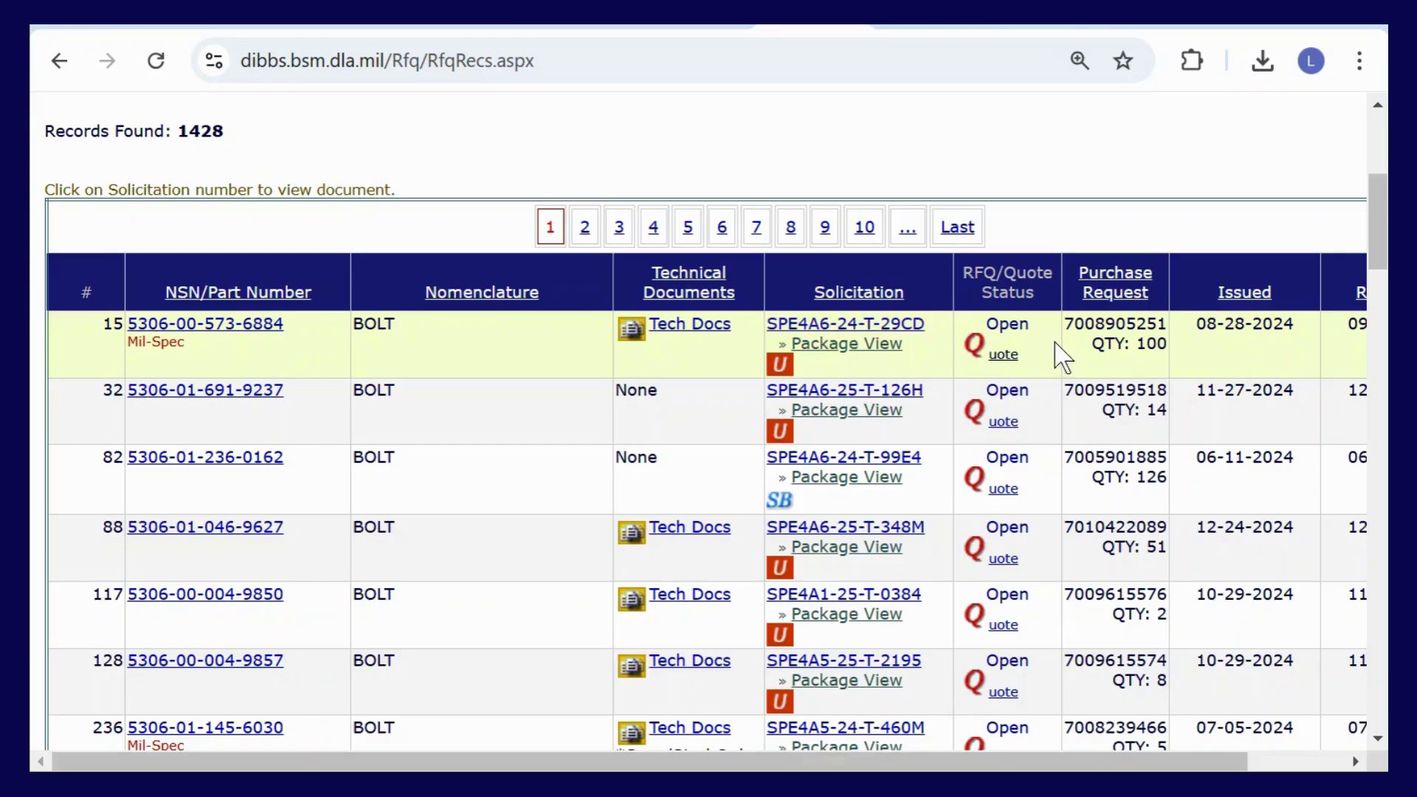
left_click(1005, 356)
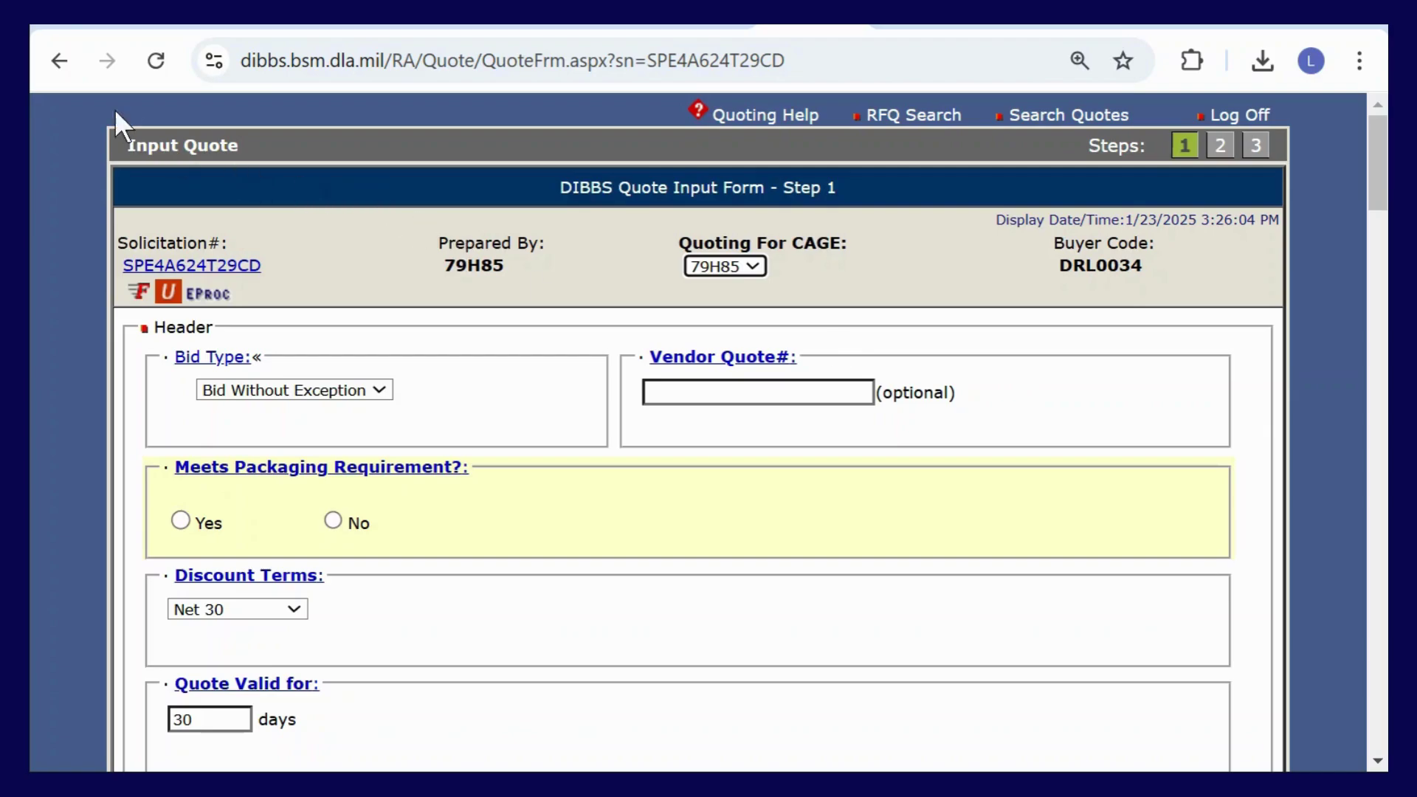
left_click(57, 63)
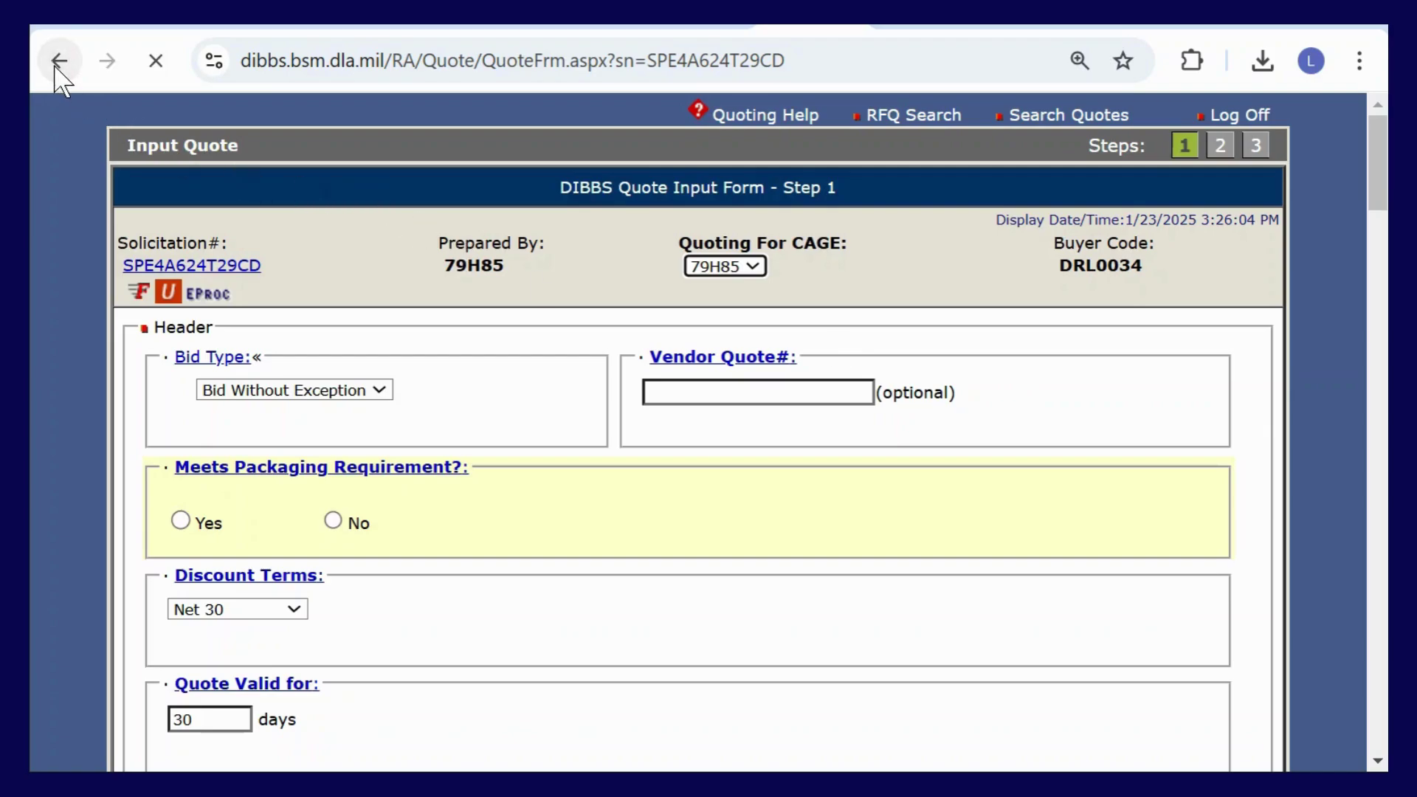
left_click(56, 64)
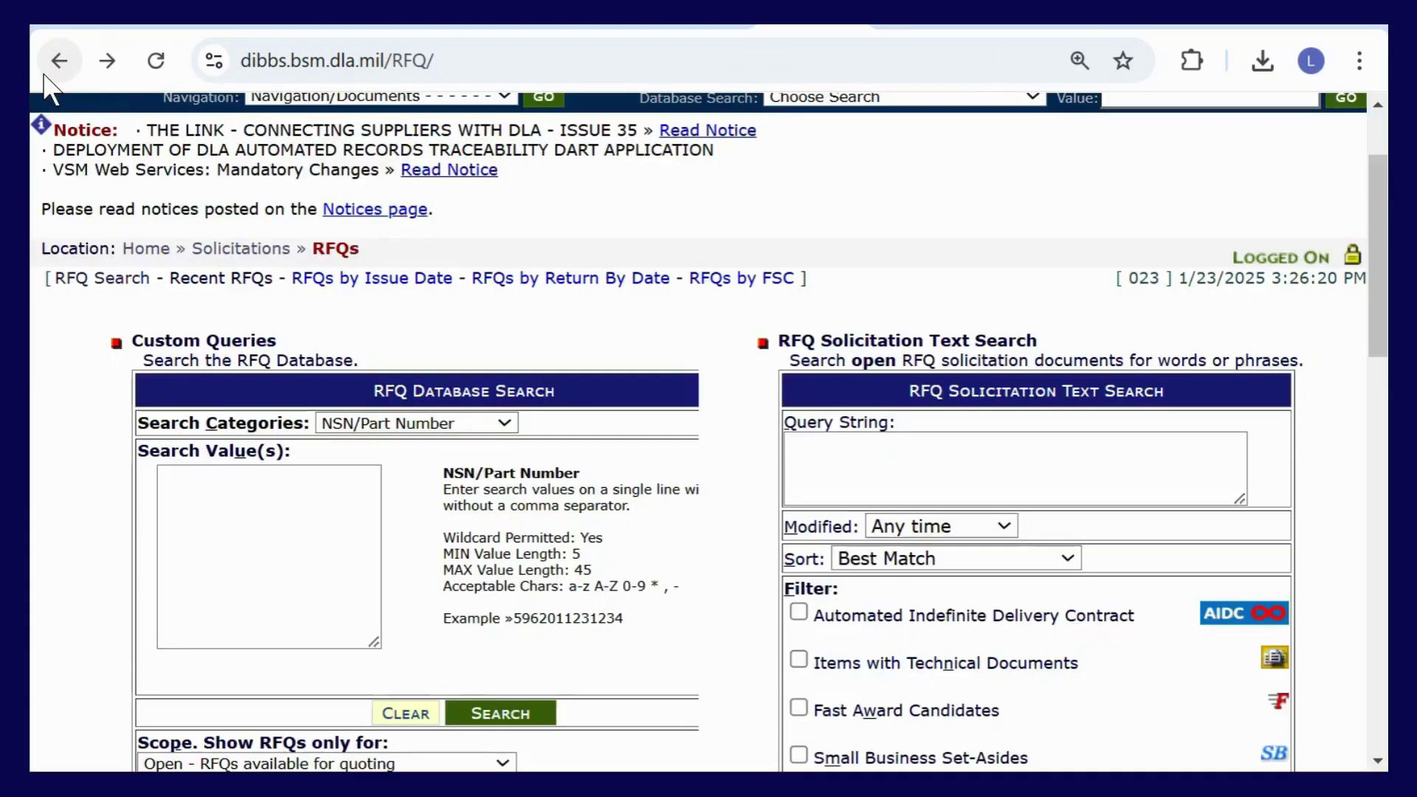
Step: Repeat the RFQ database search with category Nomenclature and value BOLT*
left_click(284, 499)
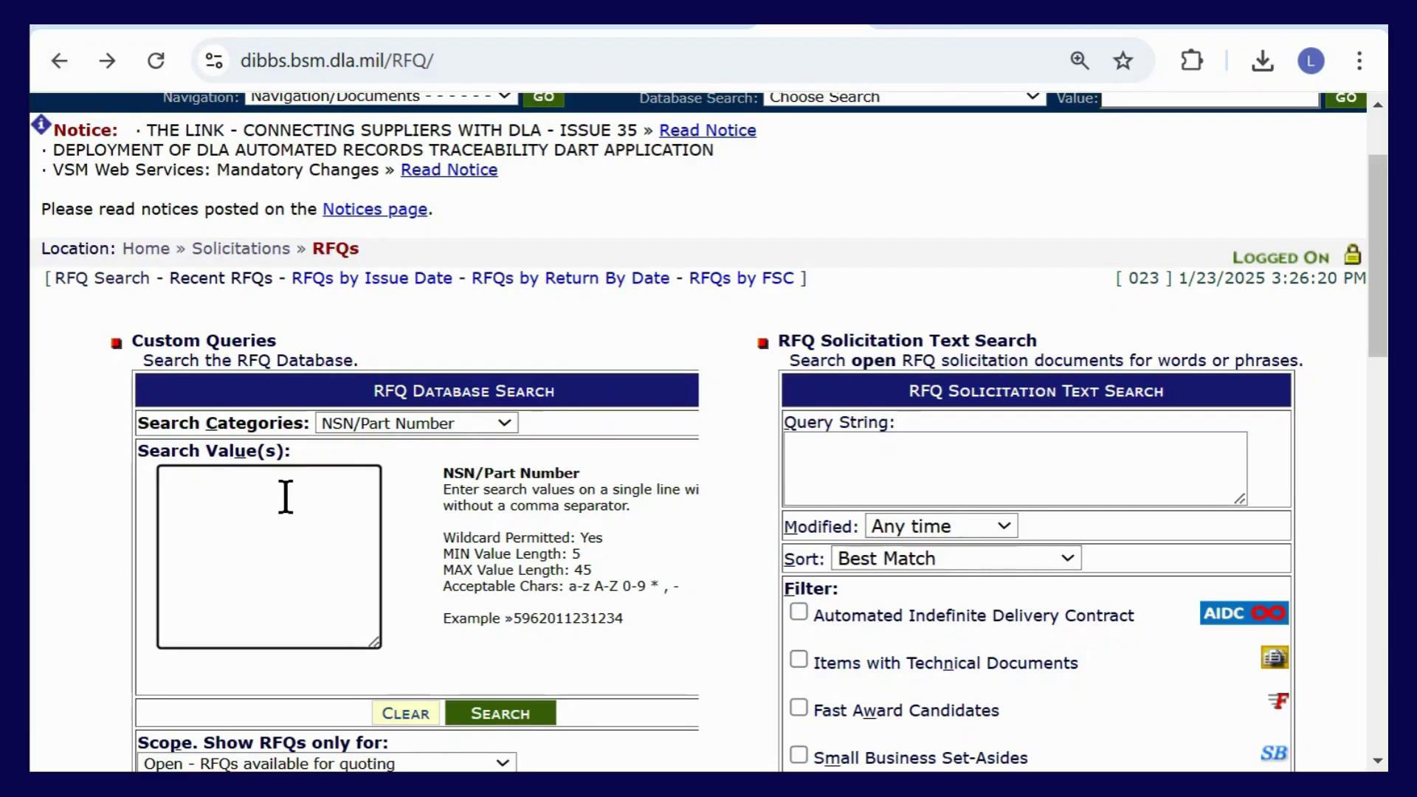
left_click(369, 448)
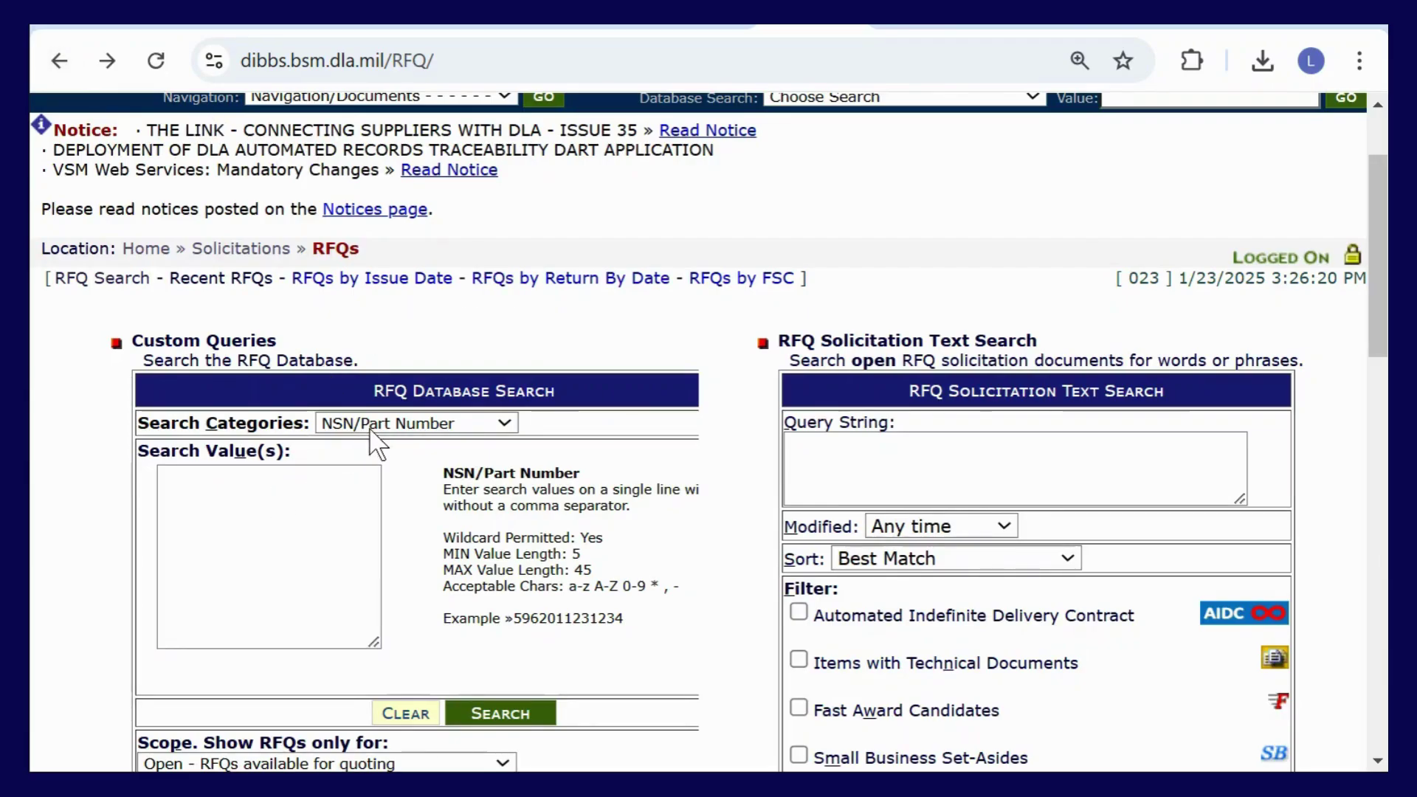
key("Down")
left_click(327, 526)
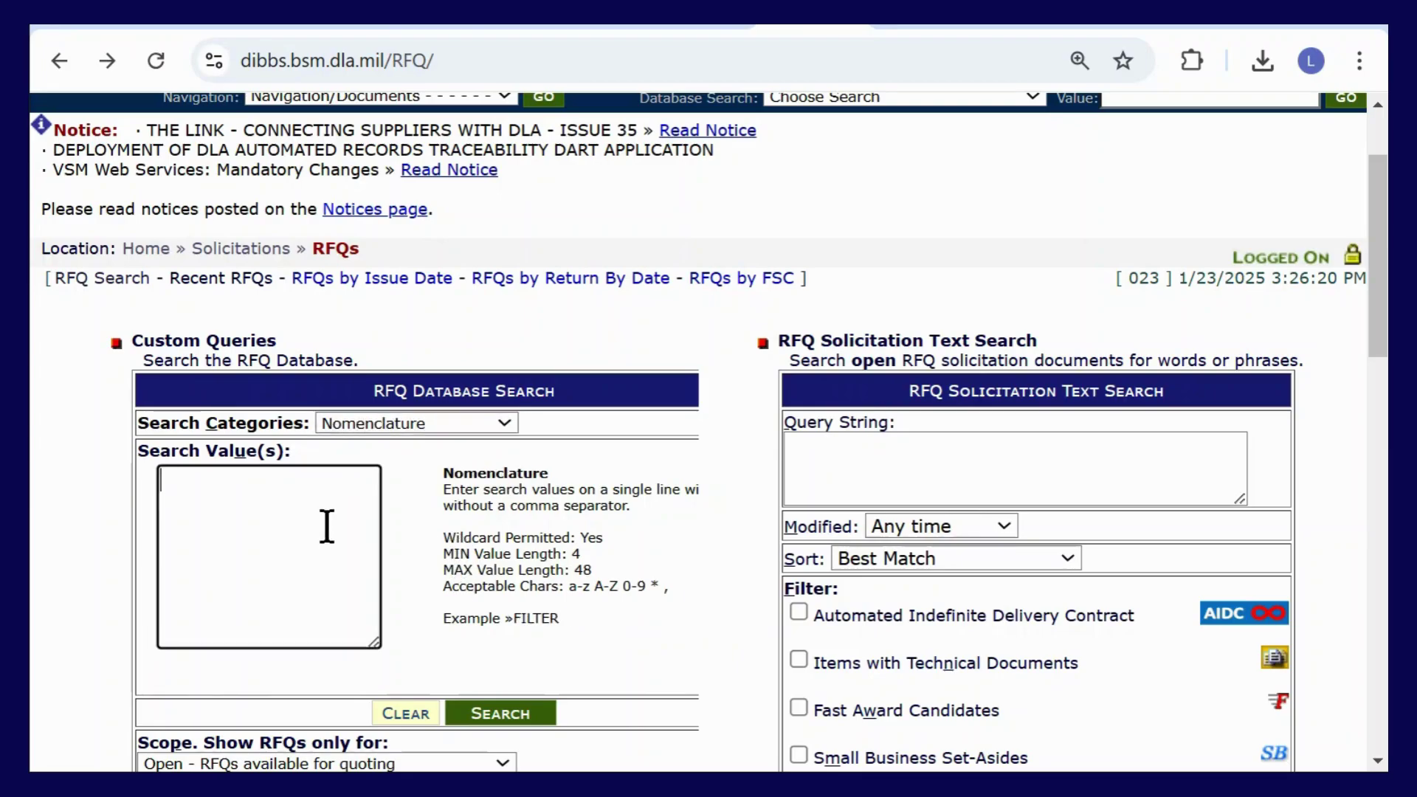
type("BOLT*")
left_click(491, 707)
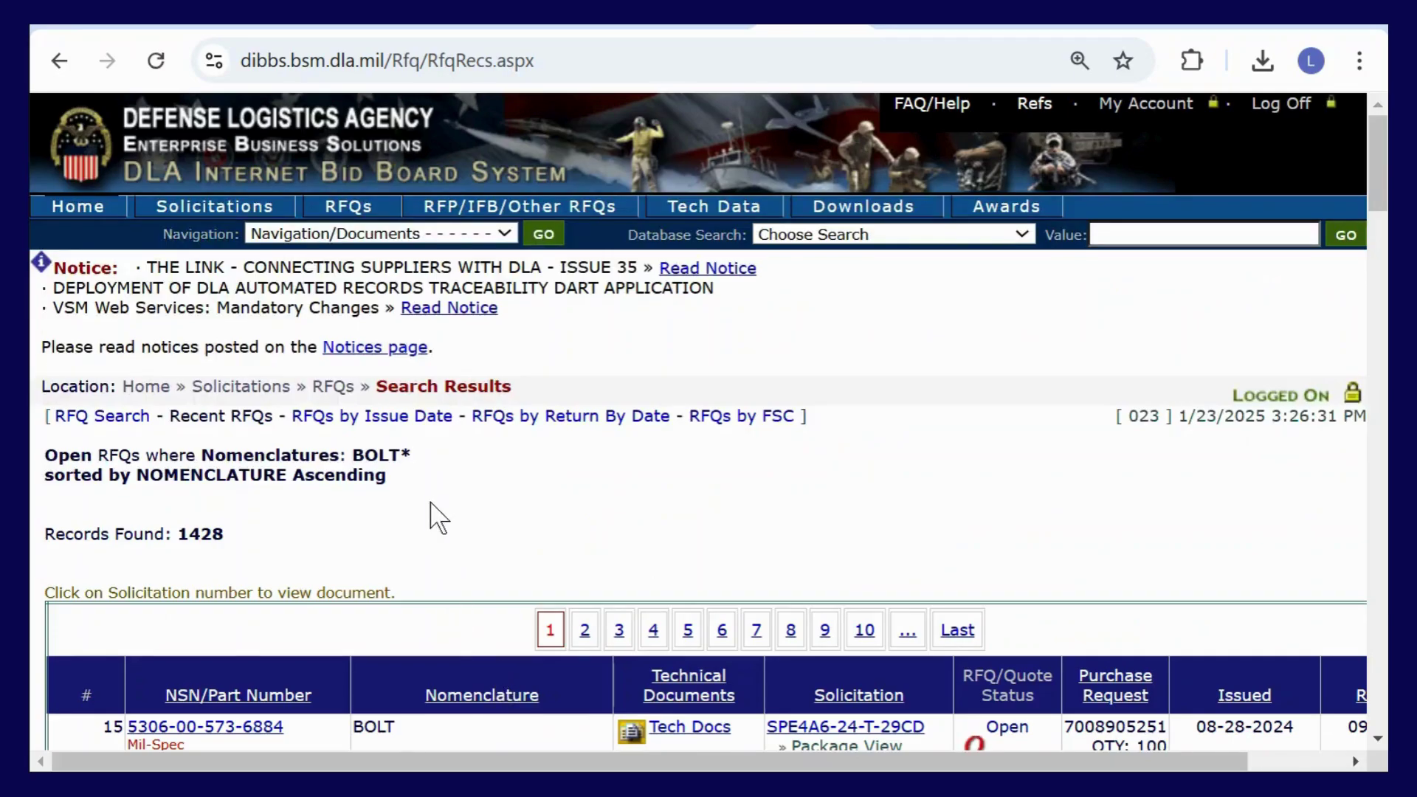
scroll(438, 517, "down", 3)
left_click_drag(307, 544, 133, 532)
key("ctrl+c")
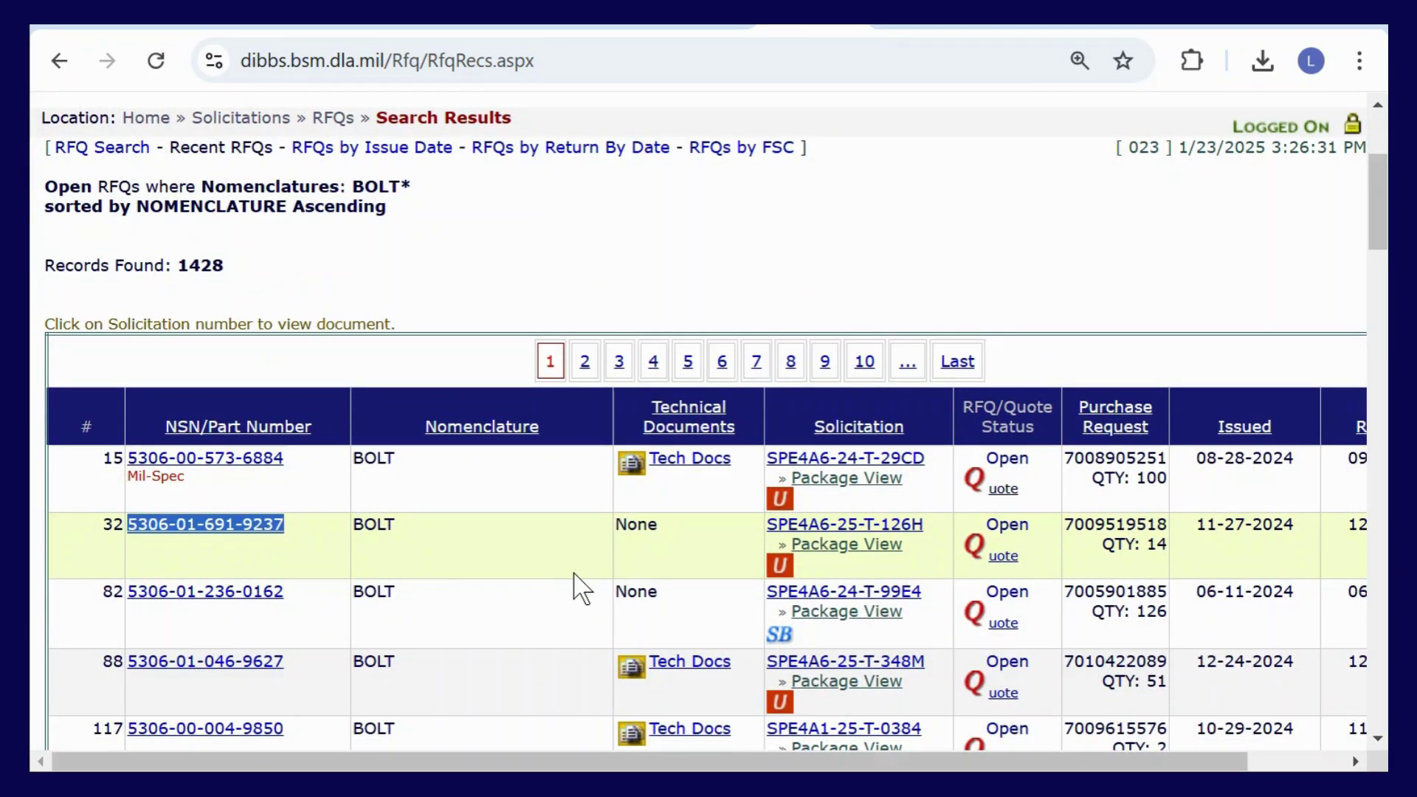
scroll(528, 544, "up", 2)
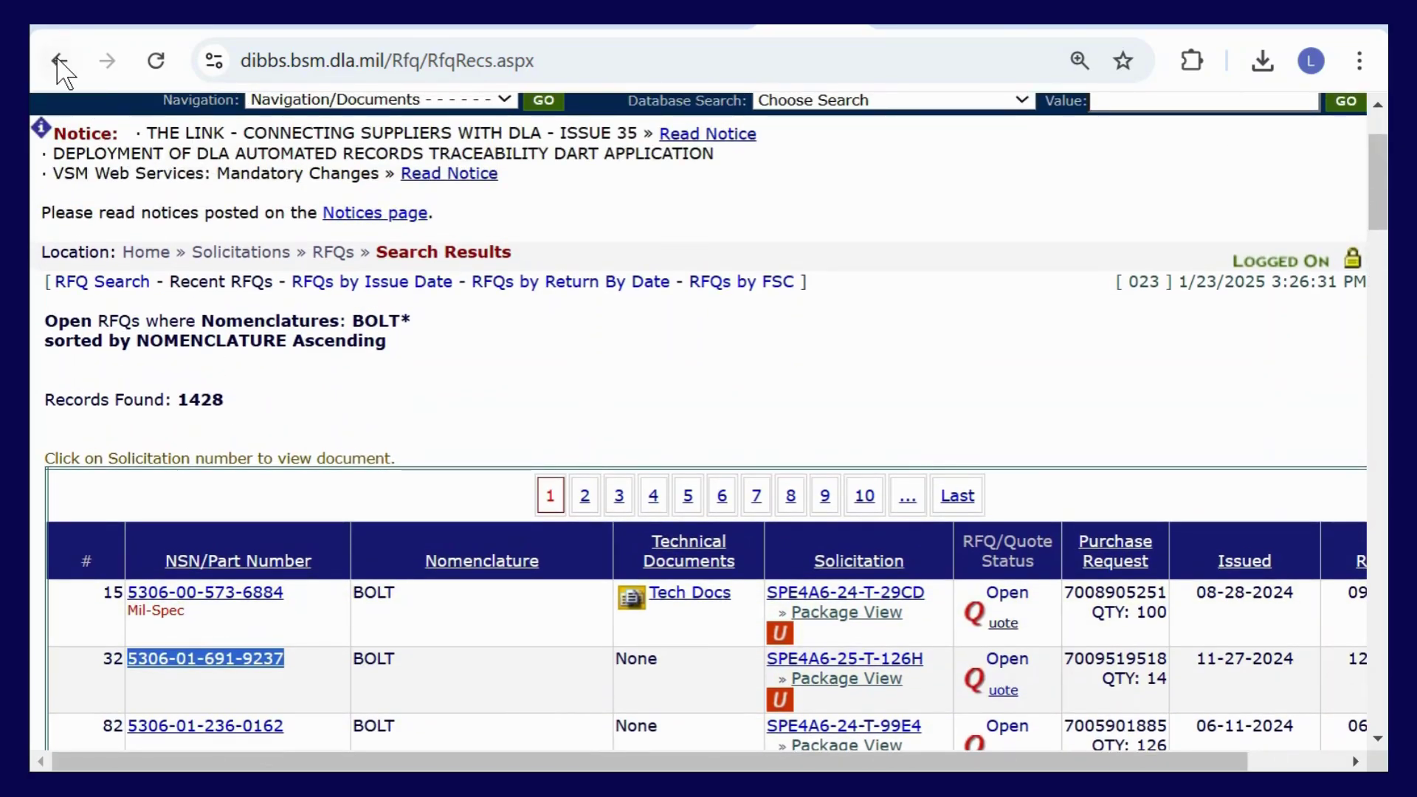
left_click(59, 62)
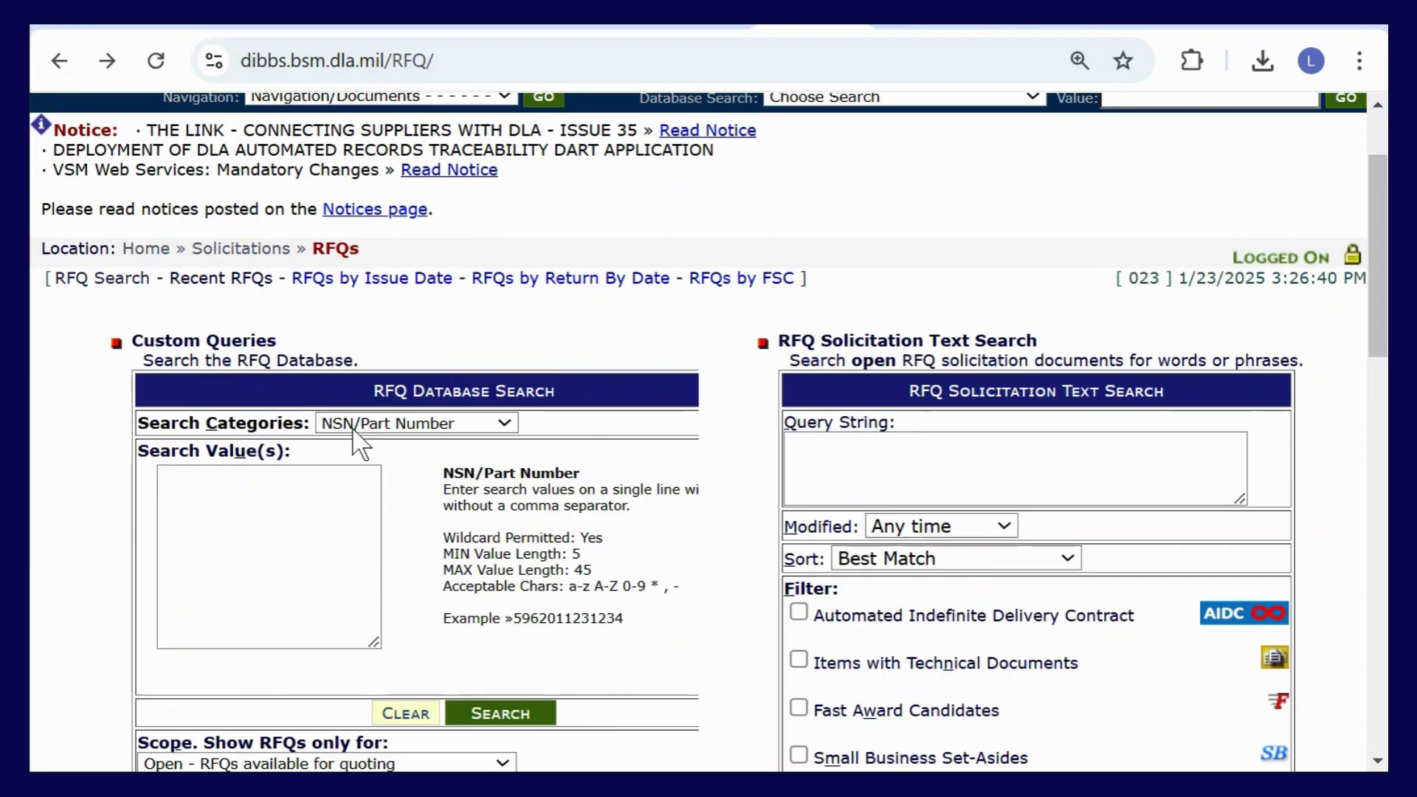
left_click(326, 489)
key("ctrl+v")
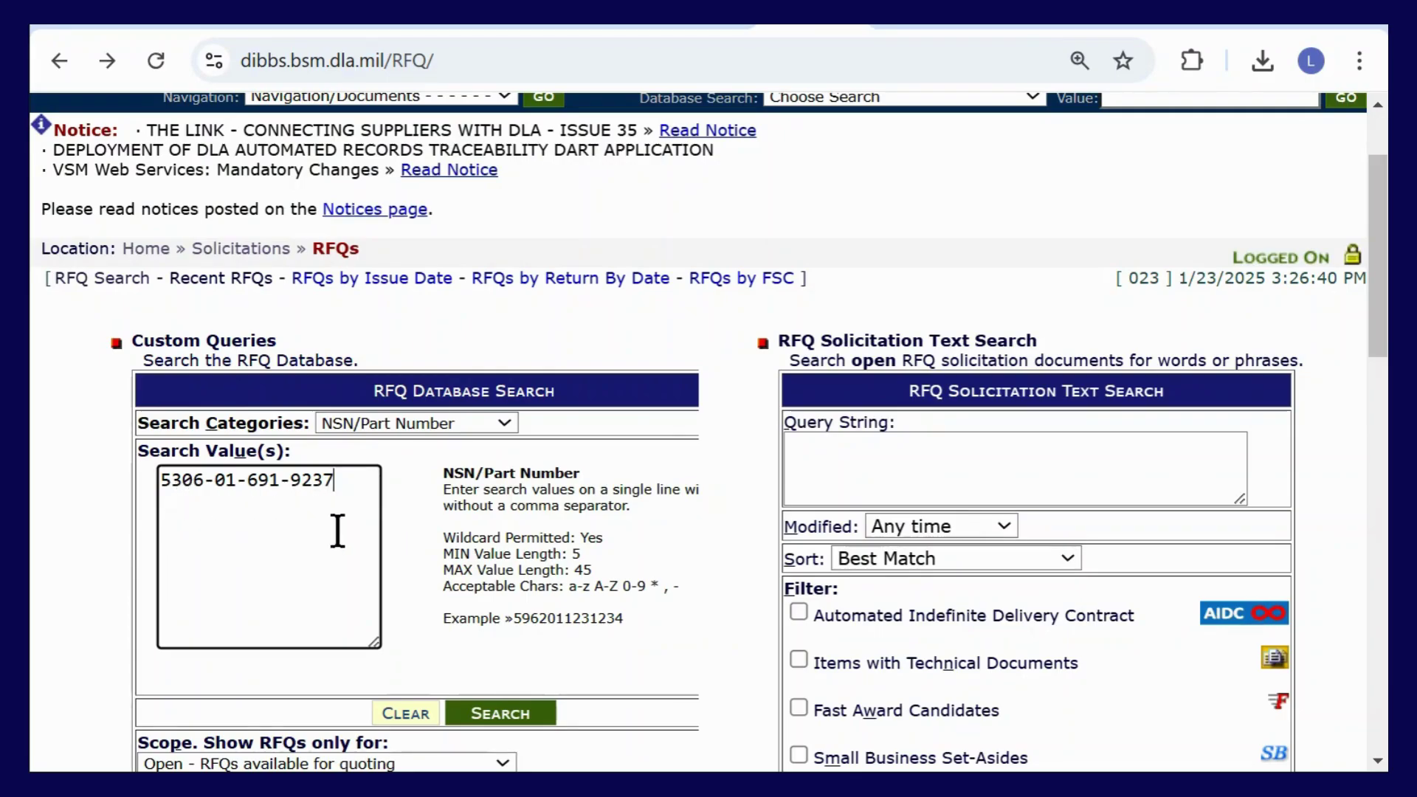
left_click(492, 716)
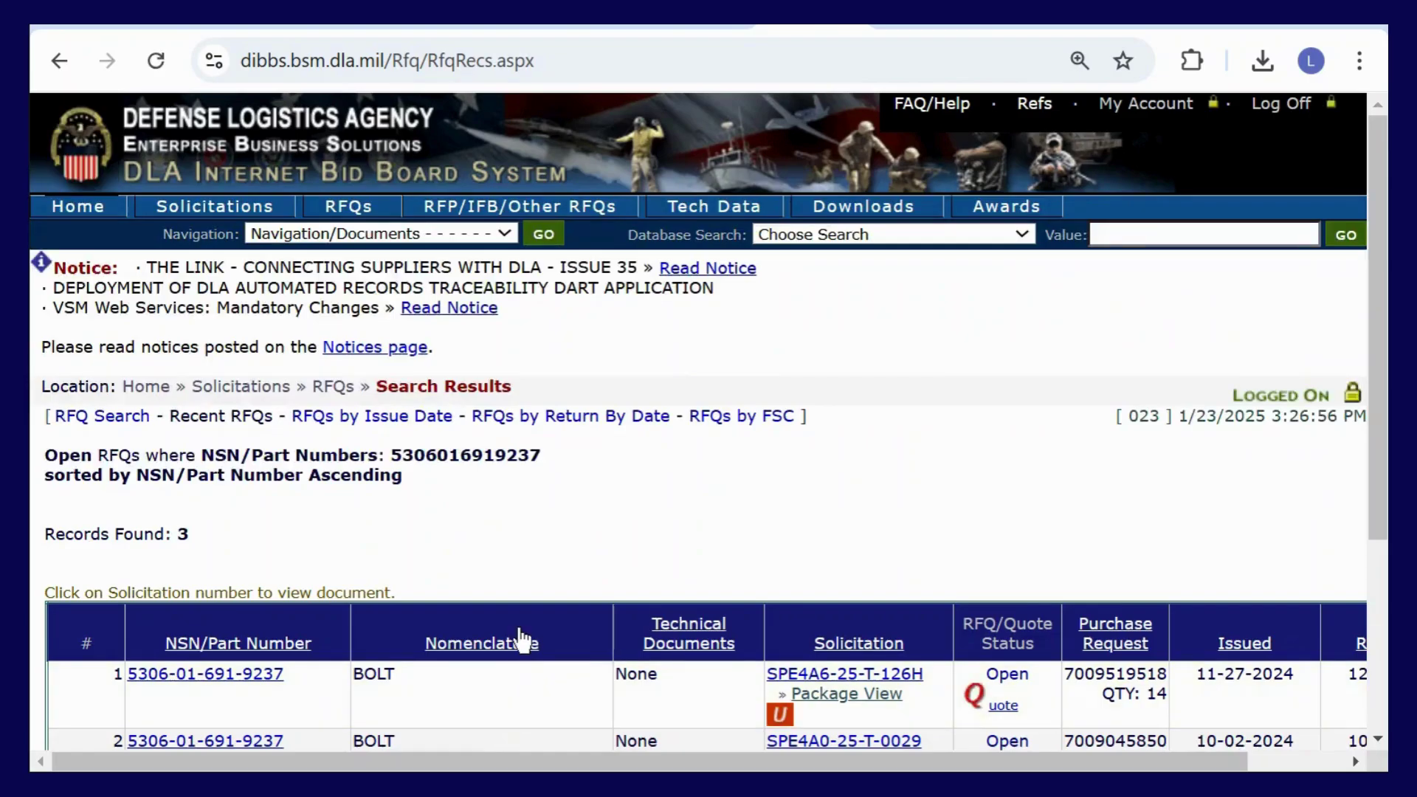
scroll(522, 639, "down", 3)
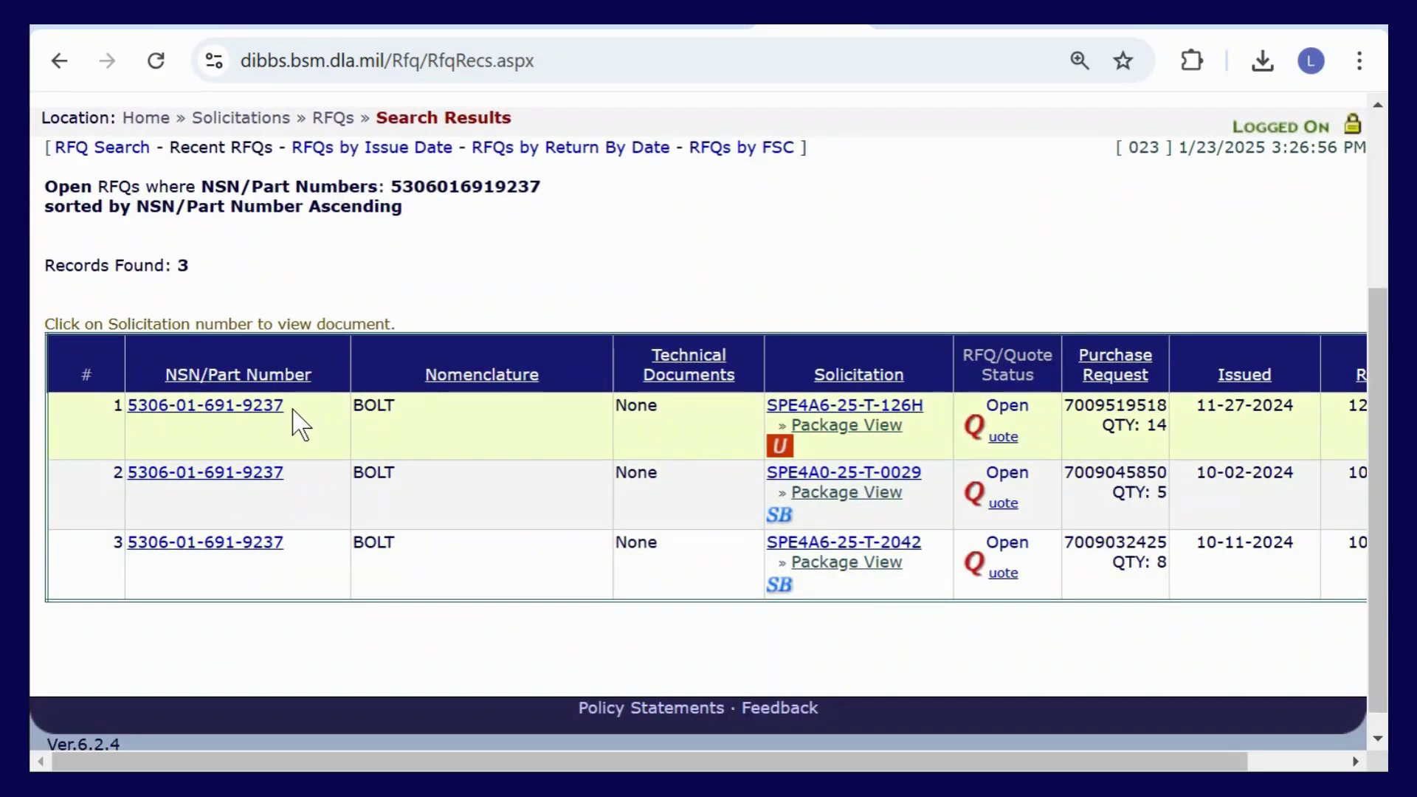
scroll(281, 539, "up", 2)
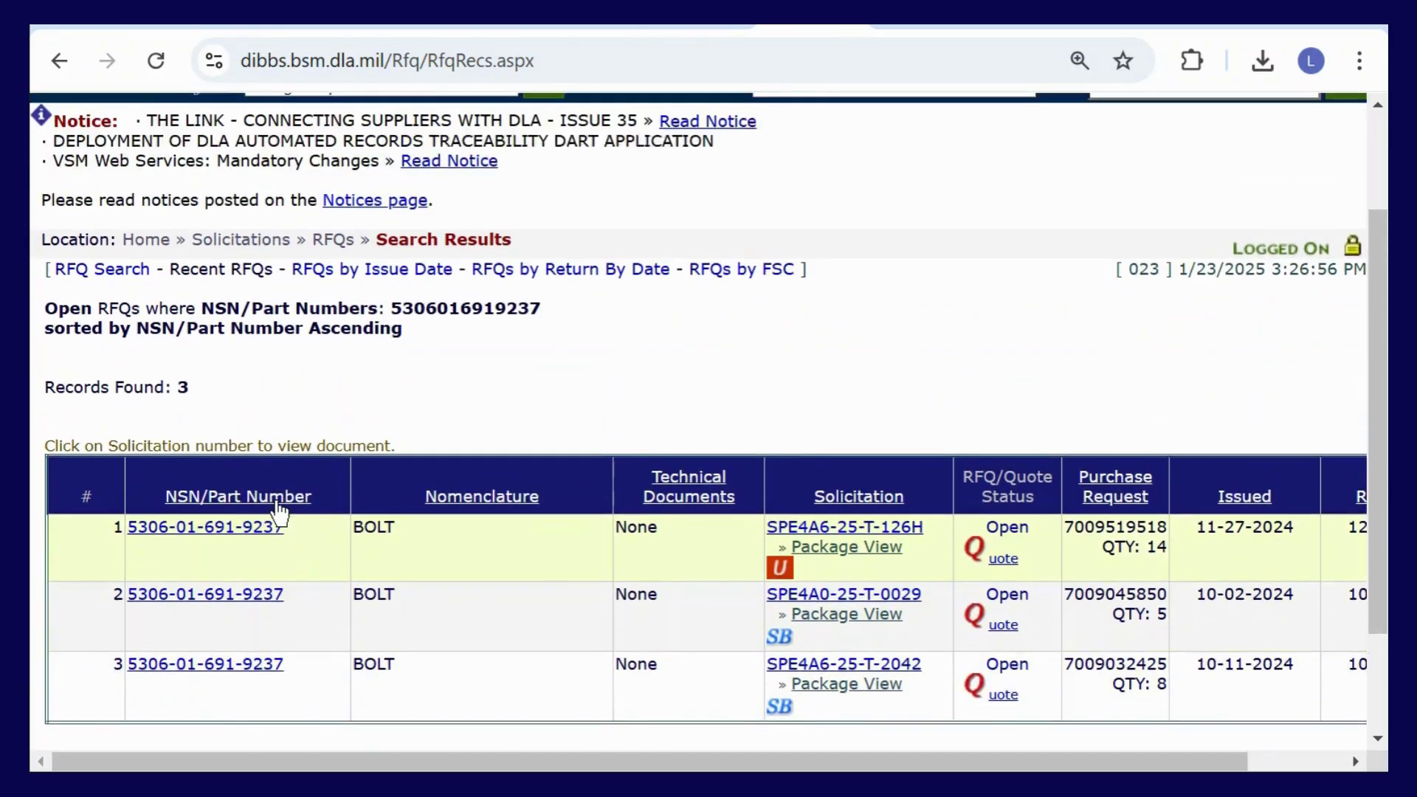
Step: Return to the RFQ search form and examine its scope, sorting and Show Only filter options, including the set-asides
left_click(59, 60)
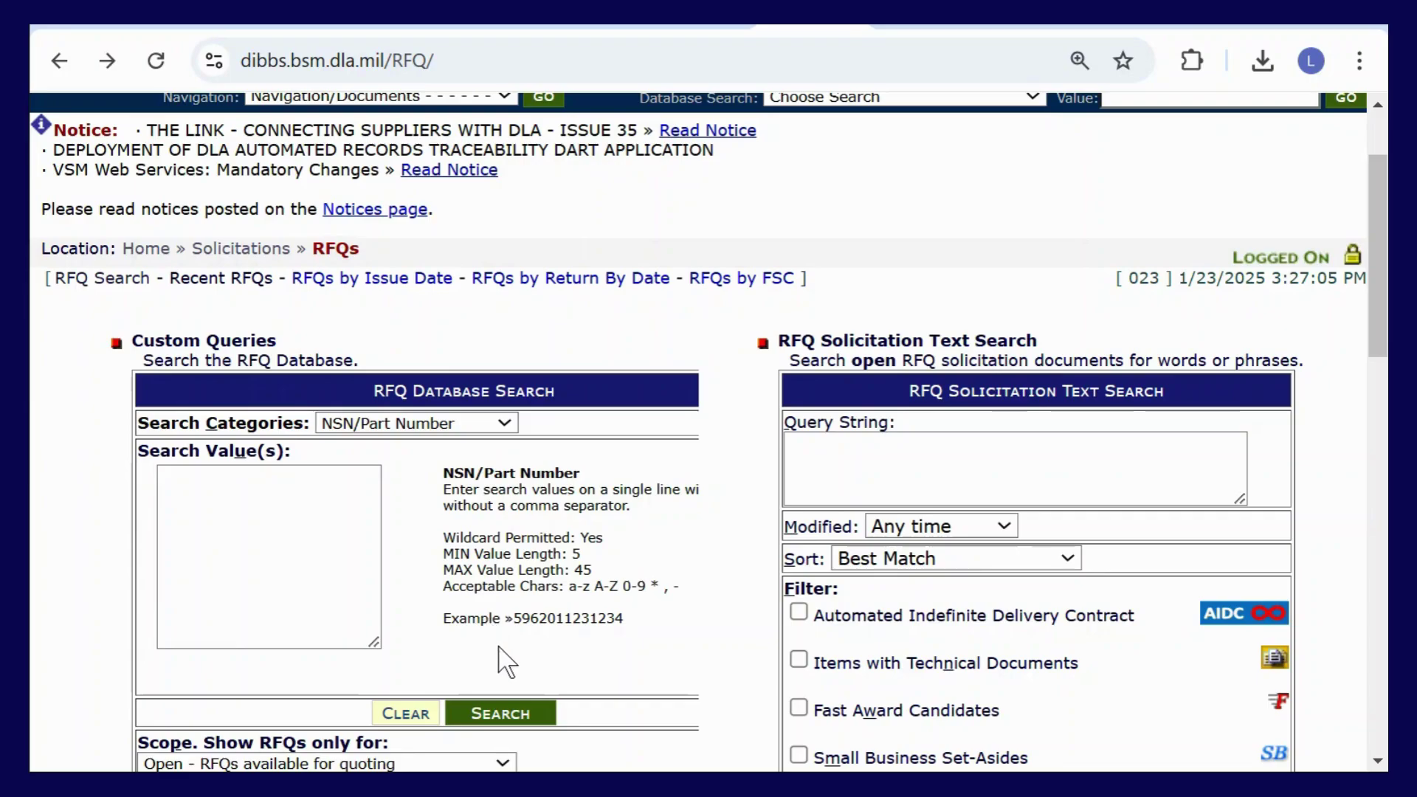
scroll(694, 583, "down", 2)
scroll(705, 580, "down", 5)
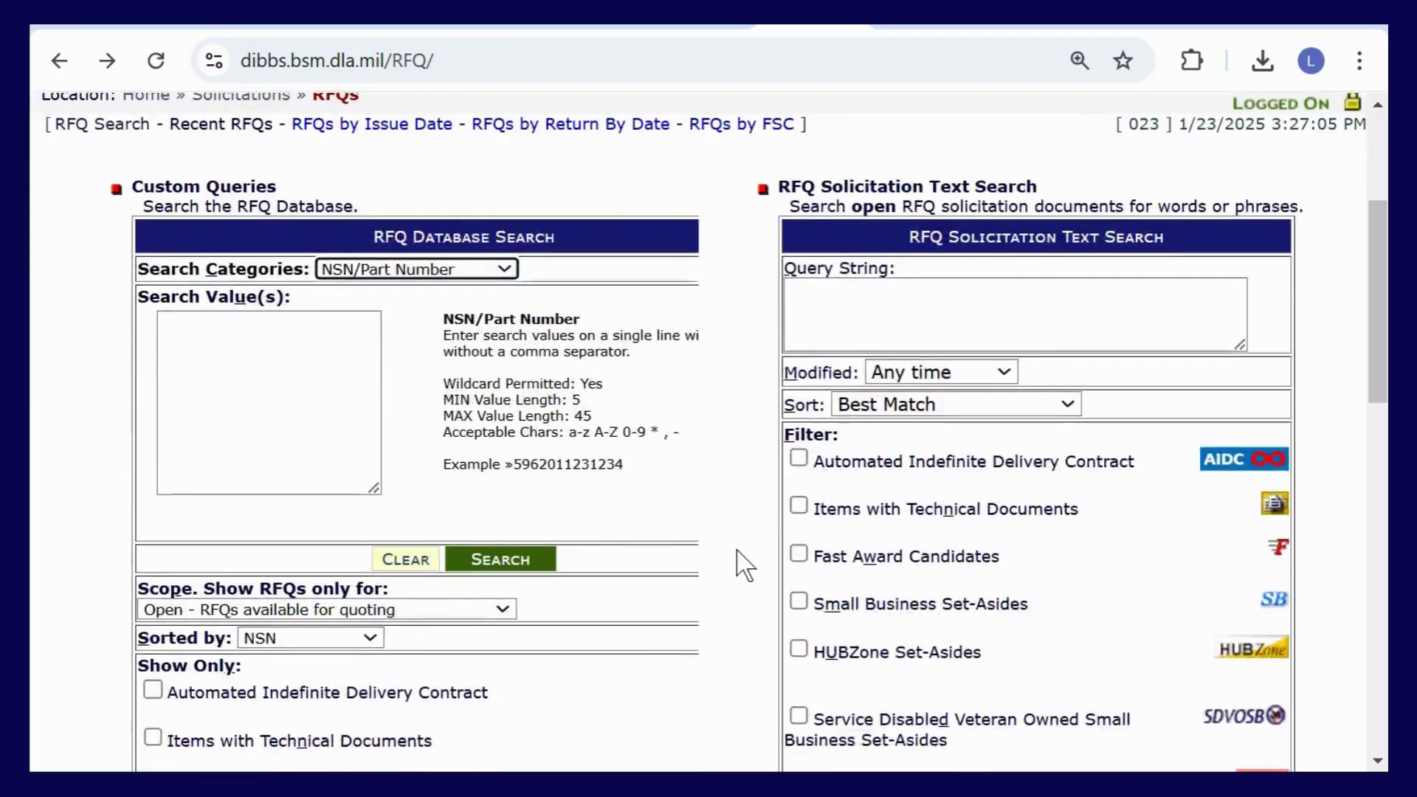
scroll(736, 565, "down", 1)
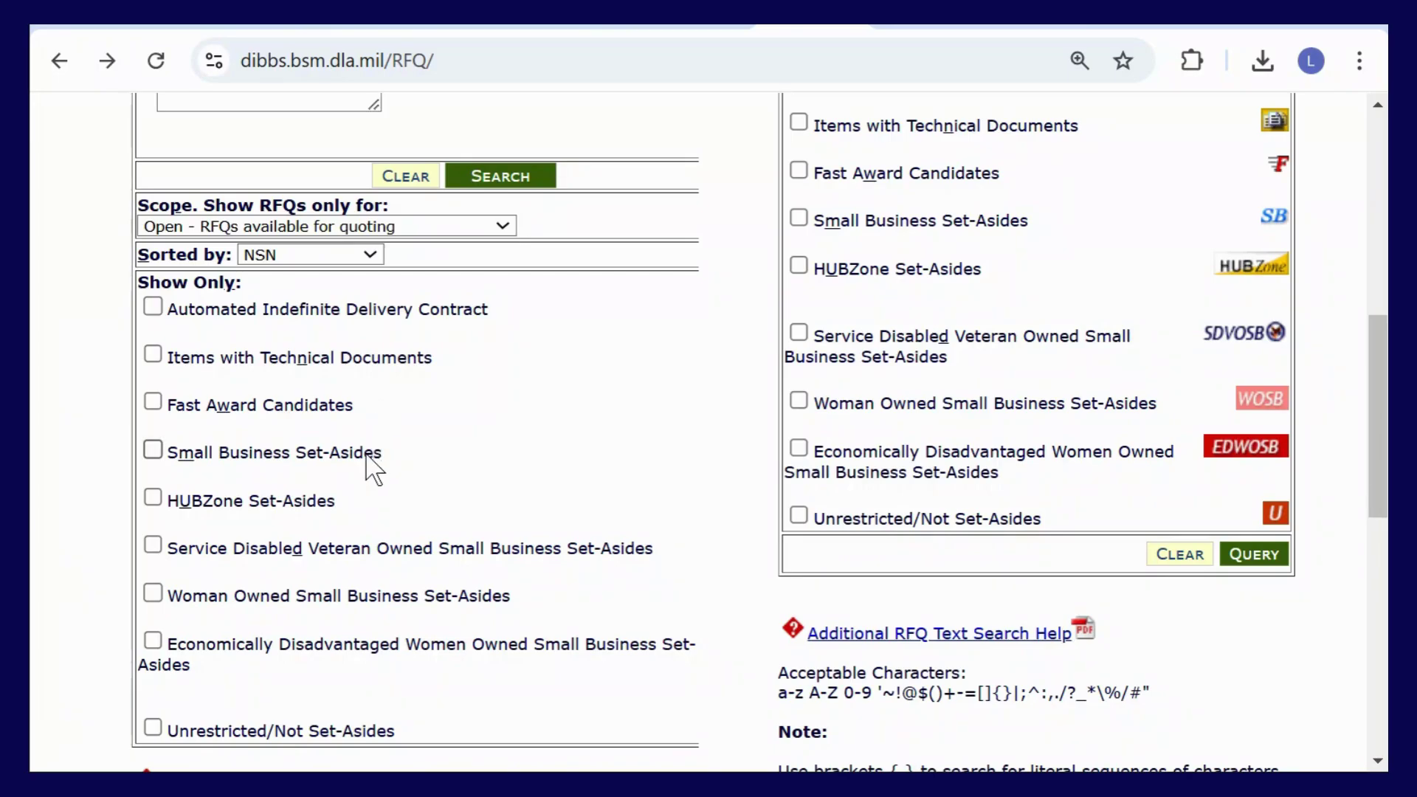
scroll(443, 500, "down", 2)
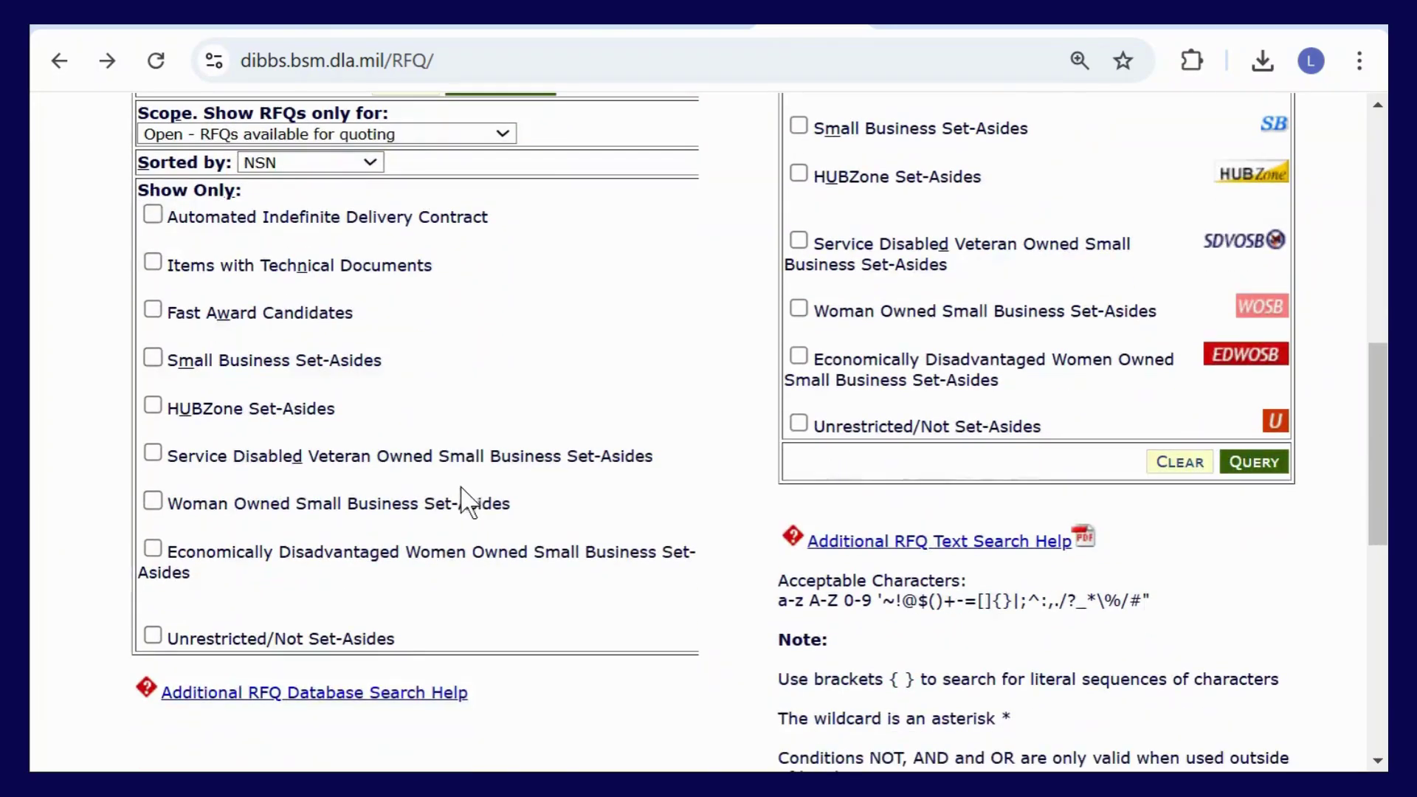
scroll(339, 600, "down", 1)
scroll(551, 547, "down", 5)
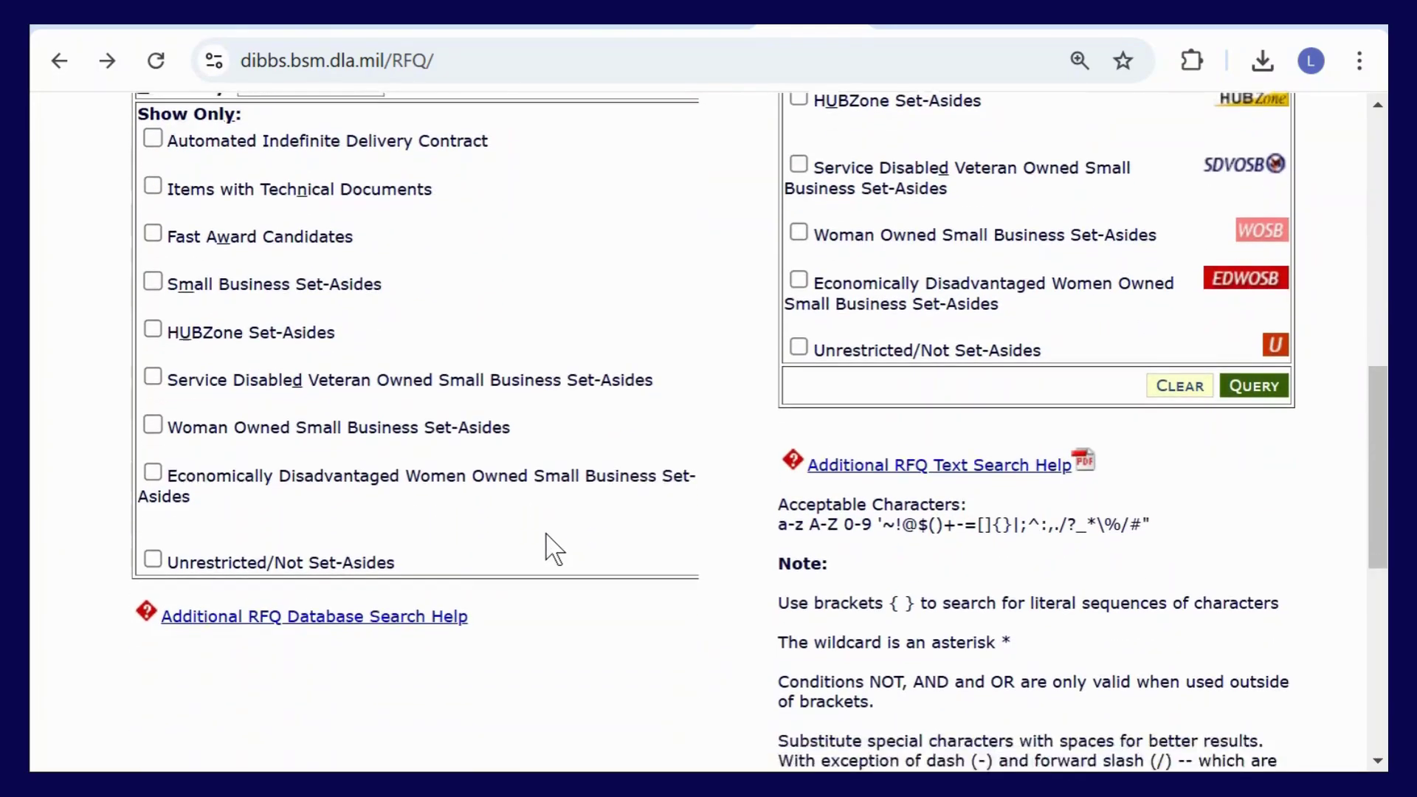
scroll(641, 487, "down", 2)
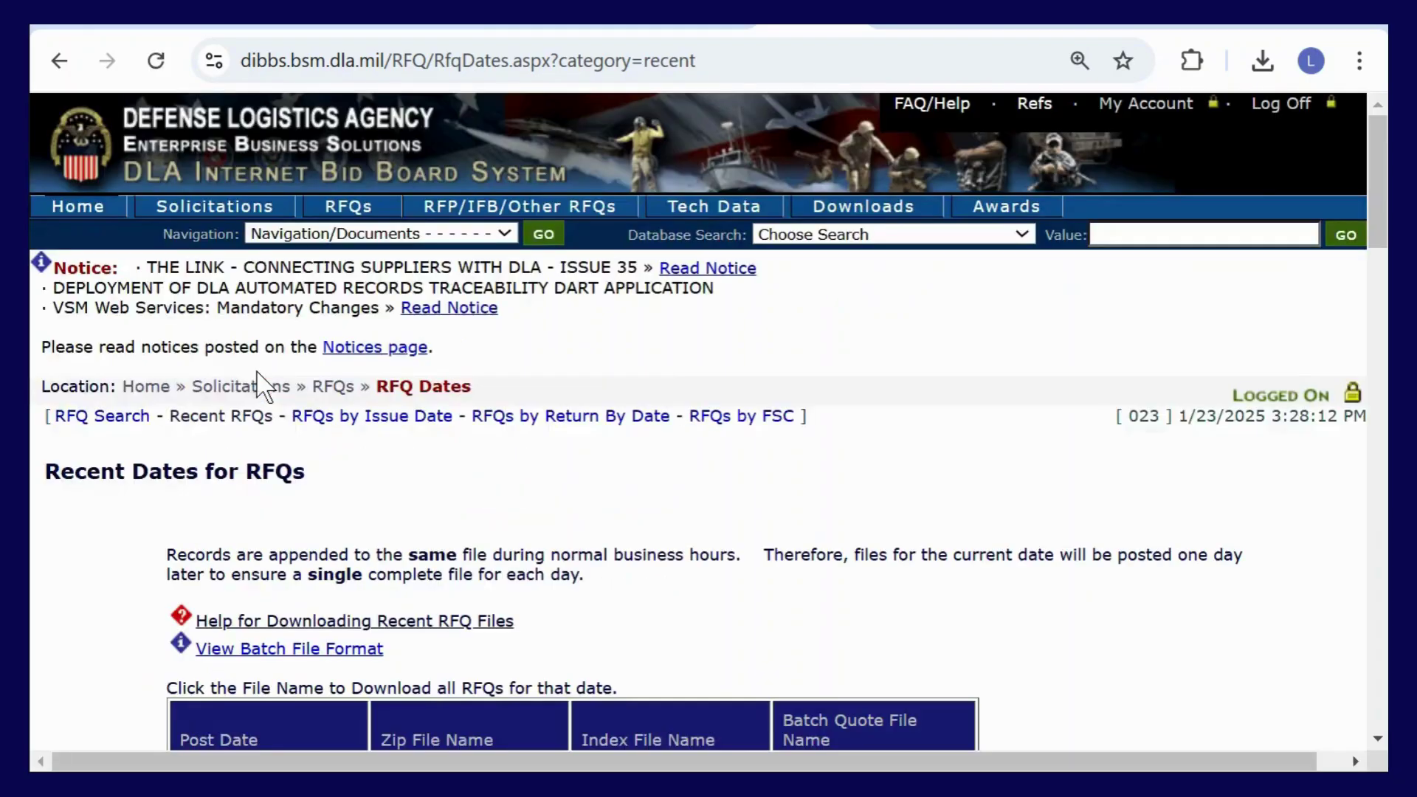
Step: Open the RFQs posted on 01-22-2025 from the recent RFQ dates and browse the listed solicitations
scroll(744, 438, "down", 5)
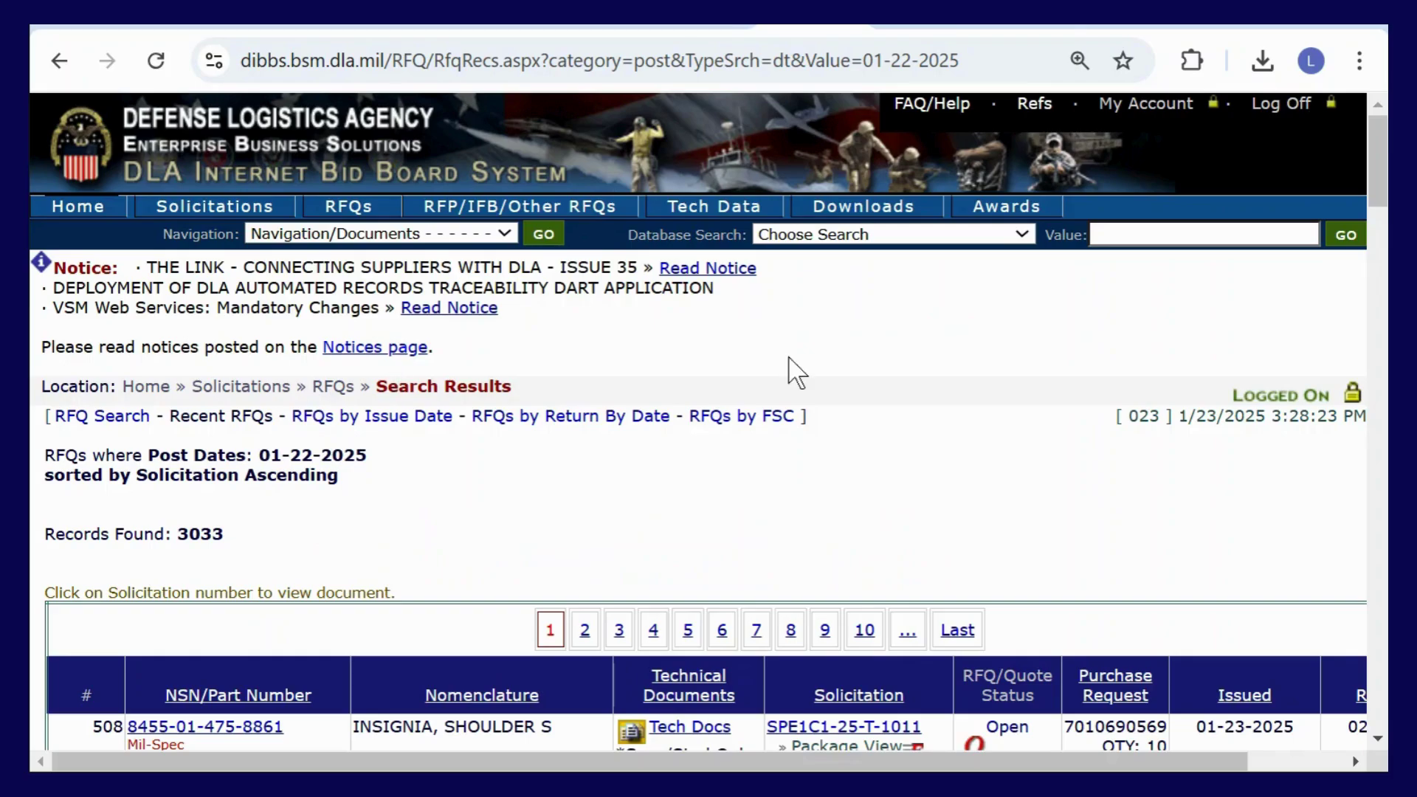
scroll(1129, 401, "down", 3)
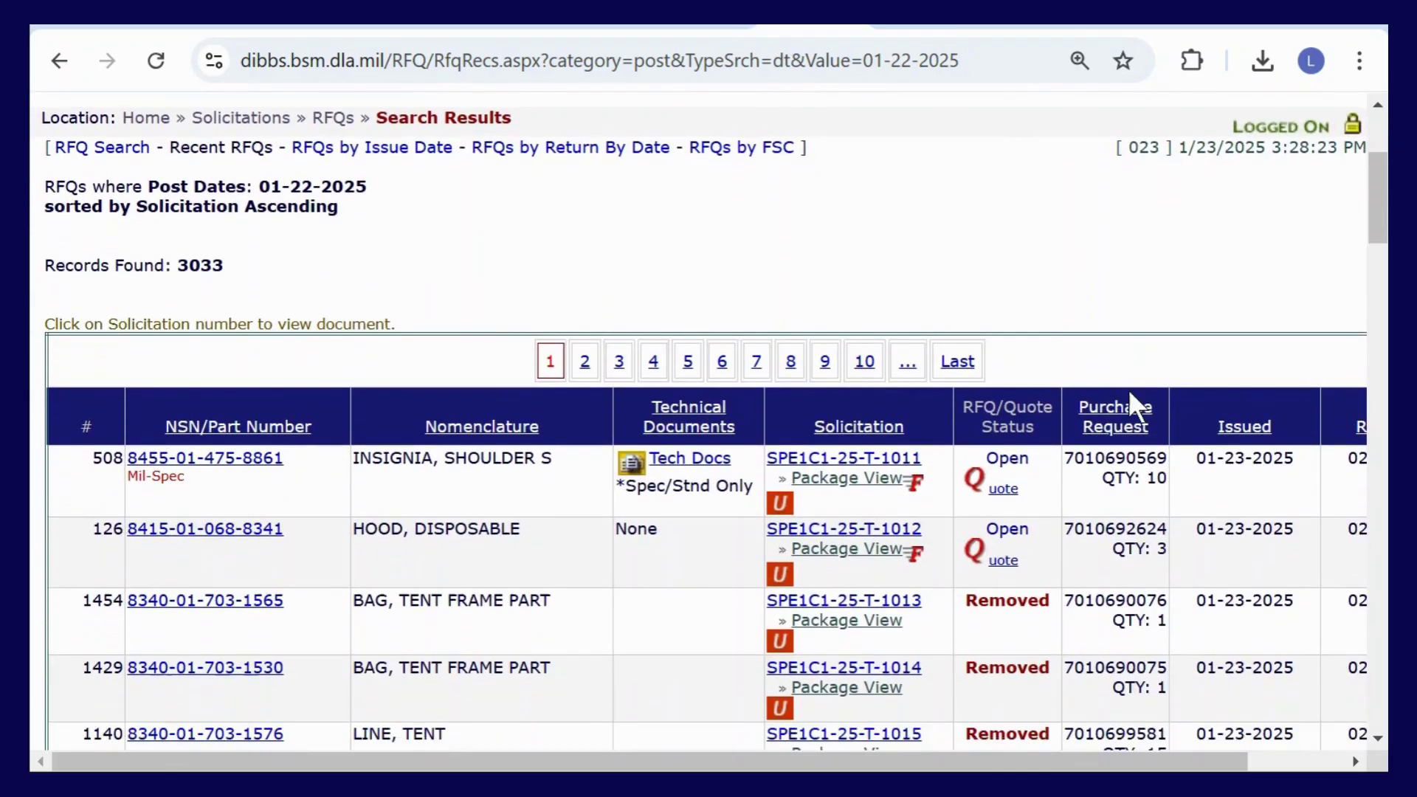
scroll(1130, 392, "down", 2)
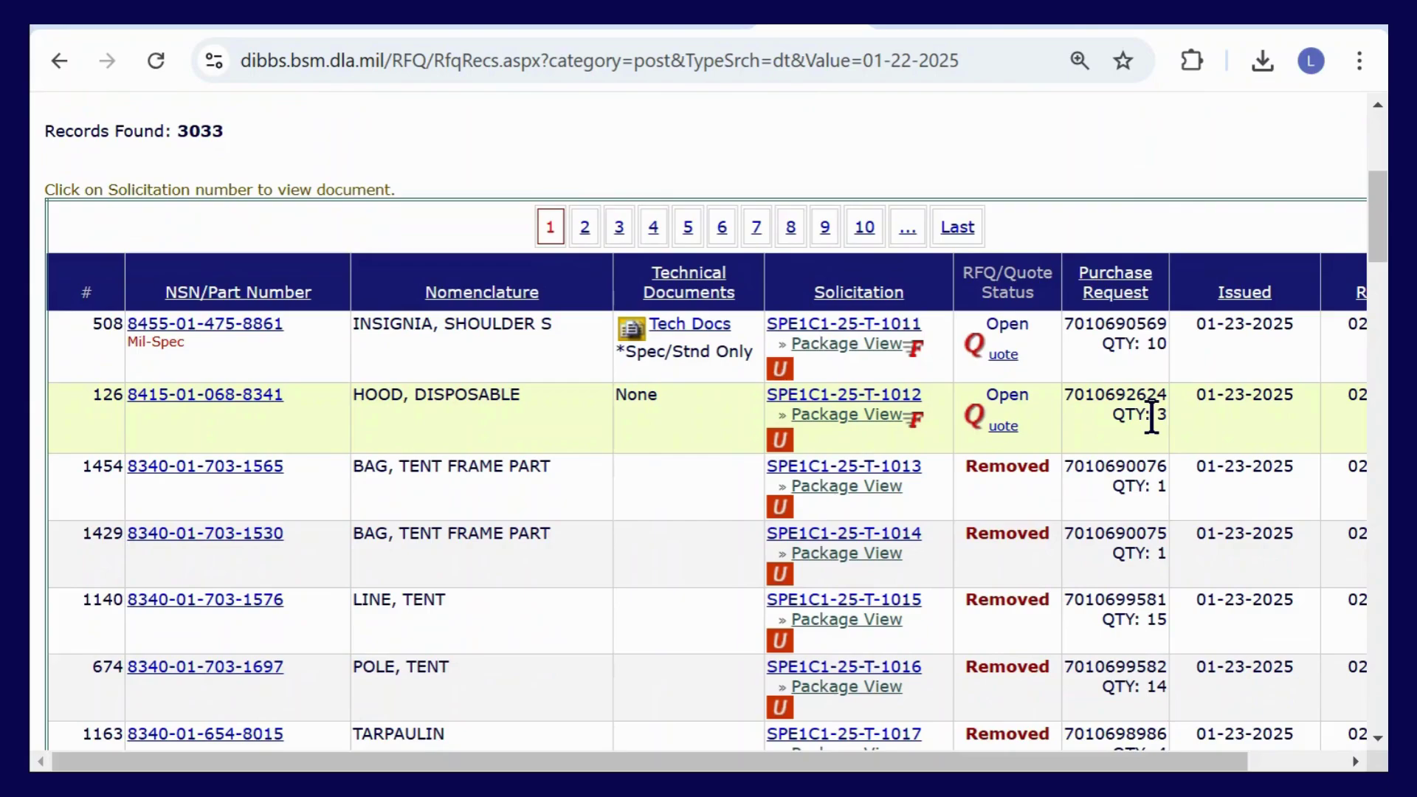
scroll(1151, 417, "up", 2)
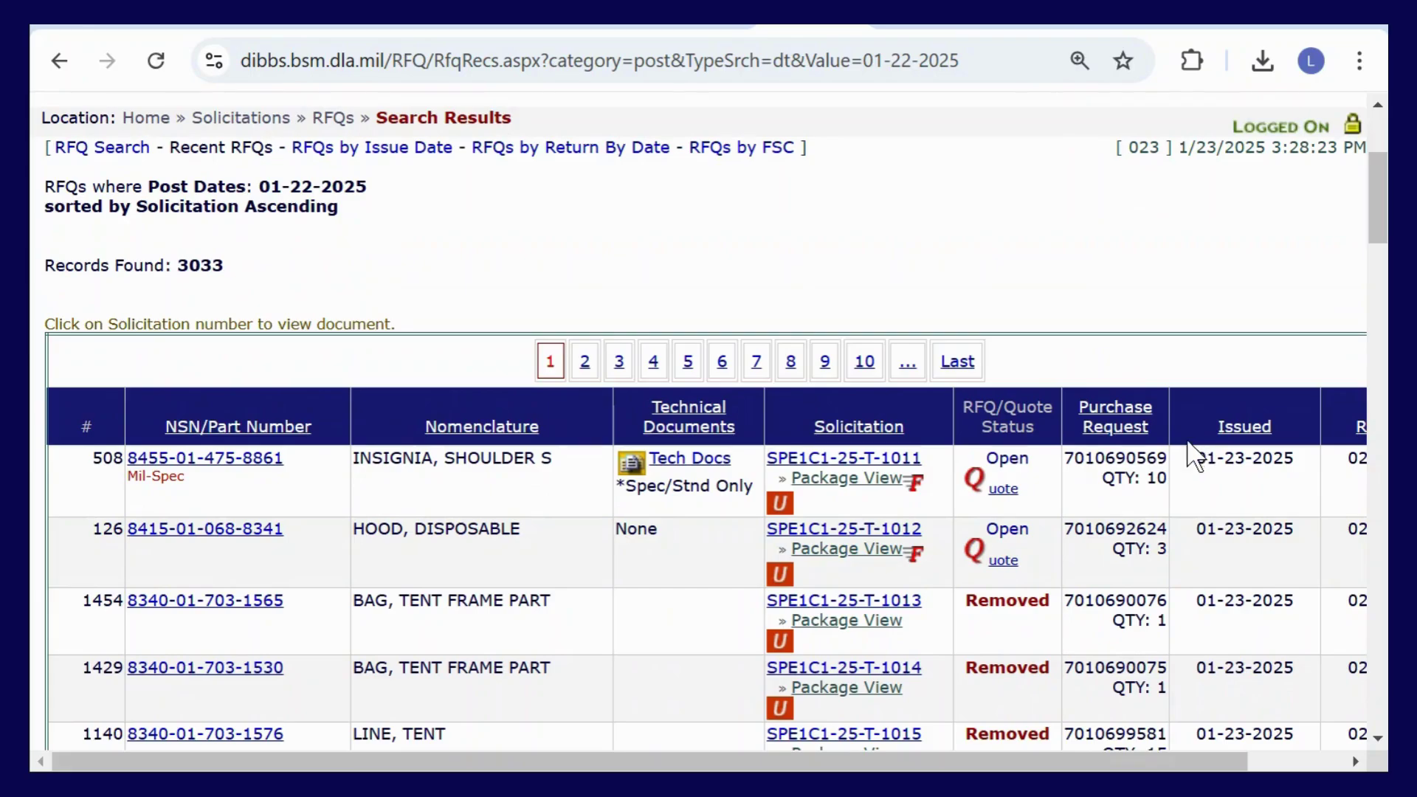
scroll(973, 445, "down", 2)
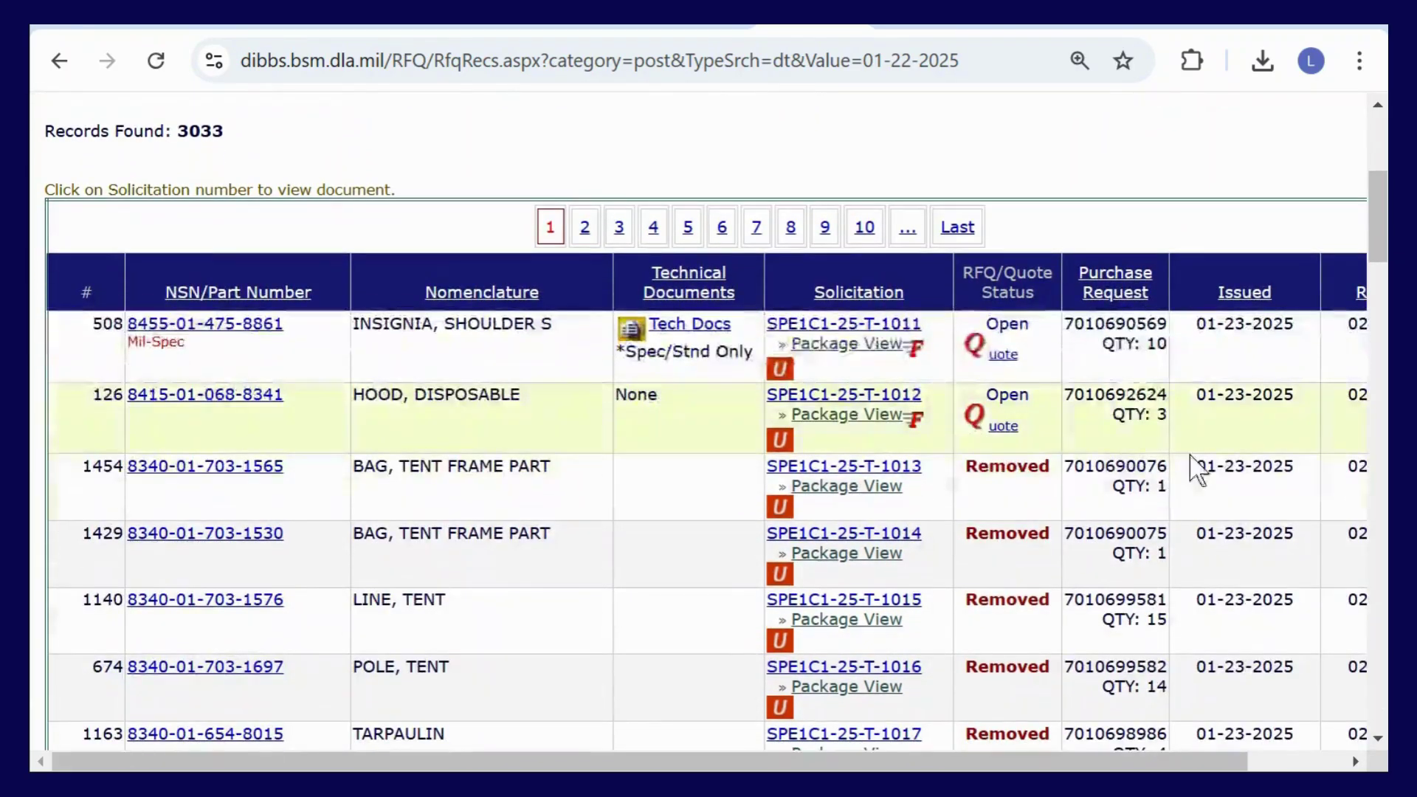
scroll(790, 613, "up", 2)
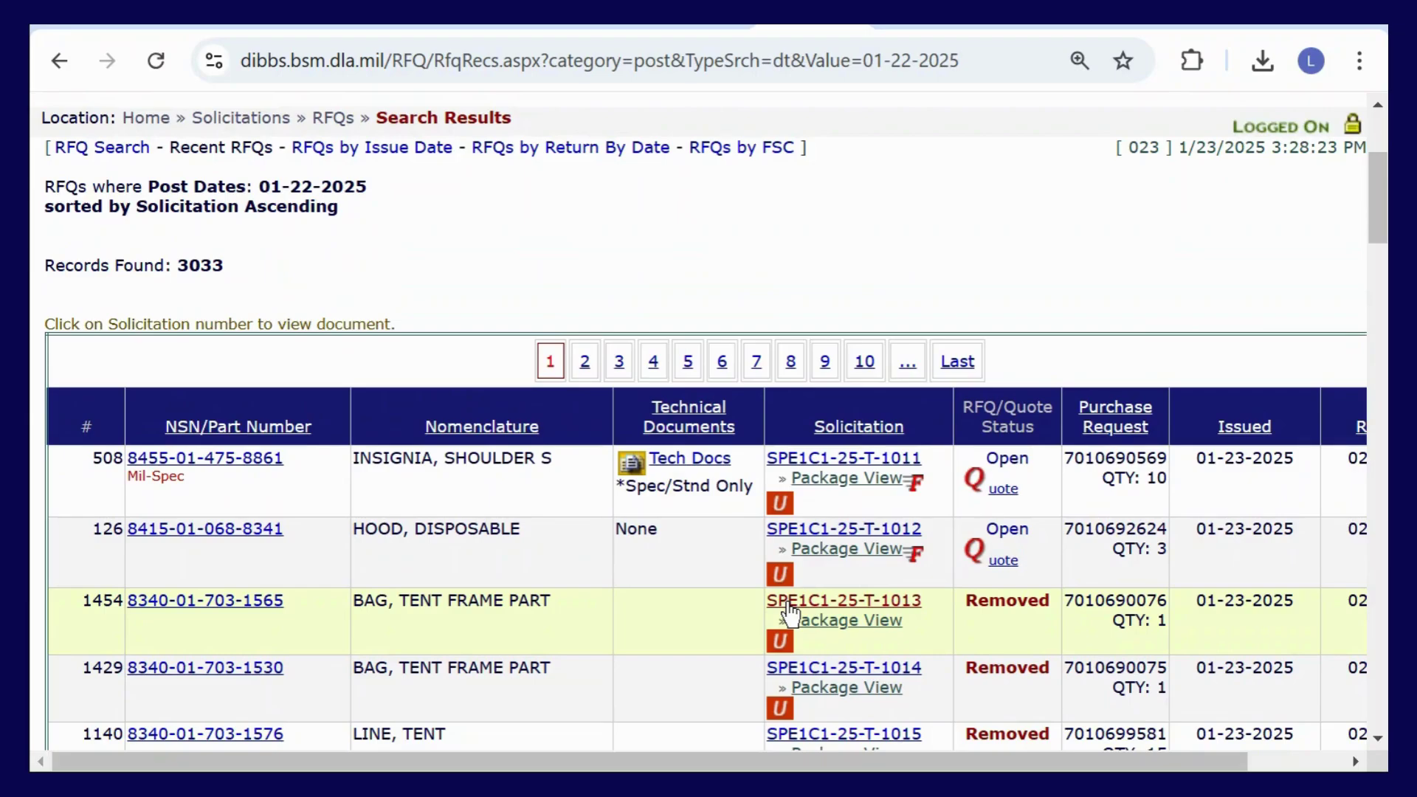
Step: Return from the 01-22-2025 listing to the RFQ search page and bring up the RFQ Solicitation Text Search form
left_click(57, 62)
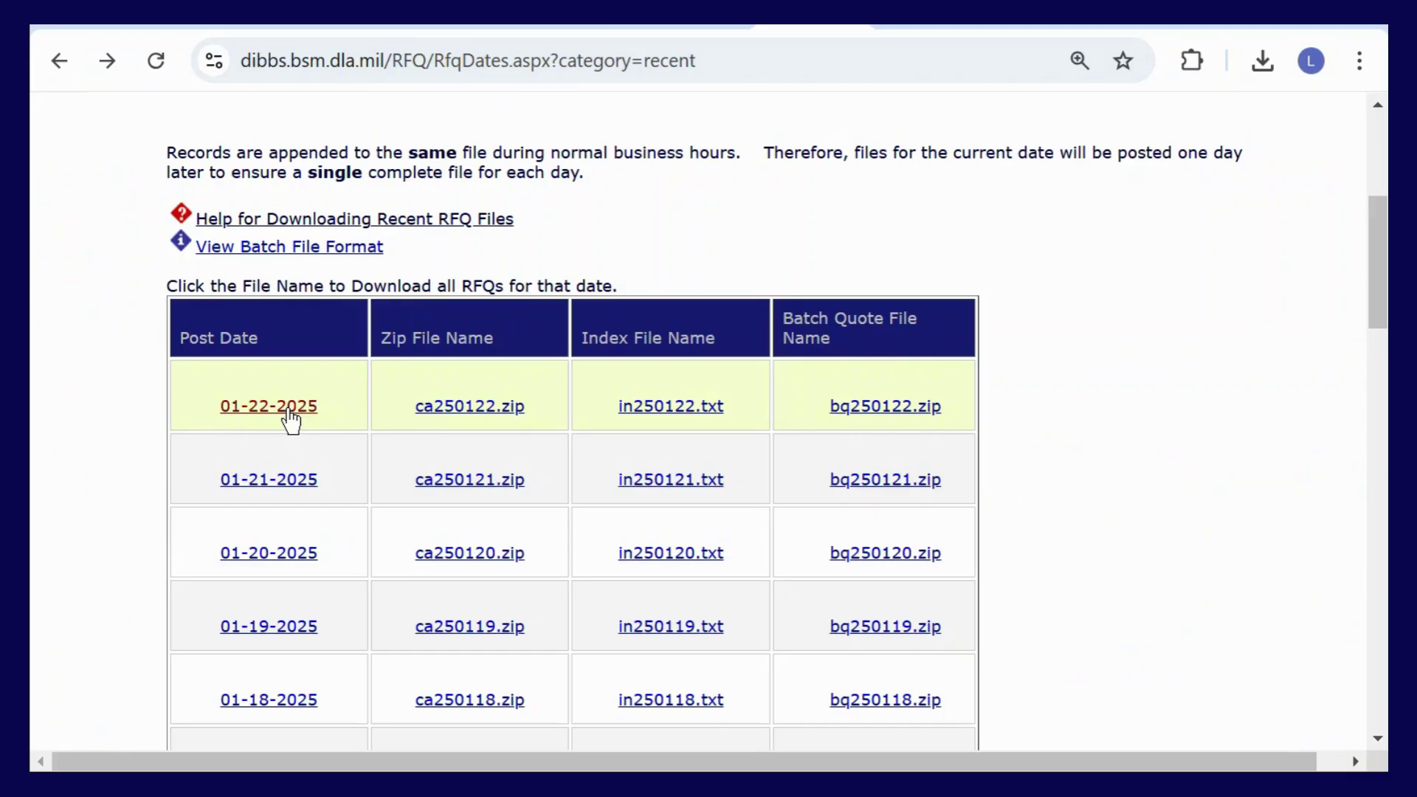
left_click(60, 61)
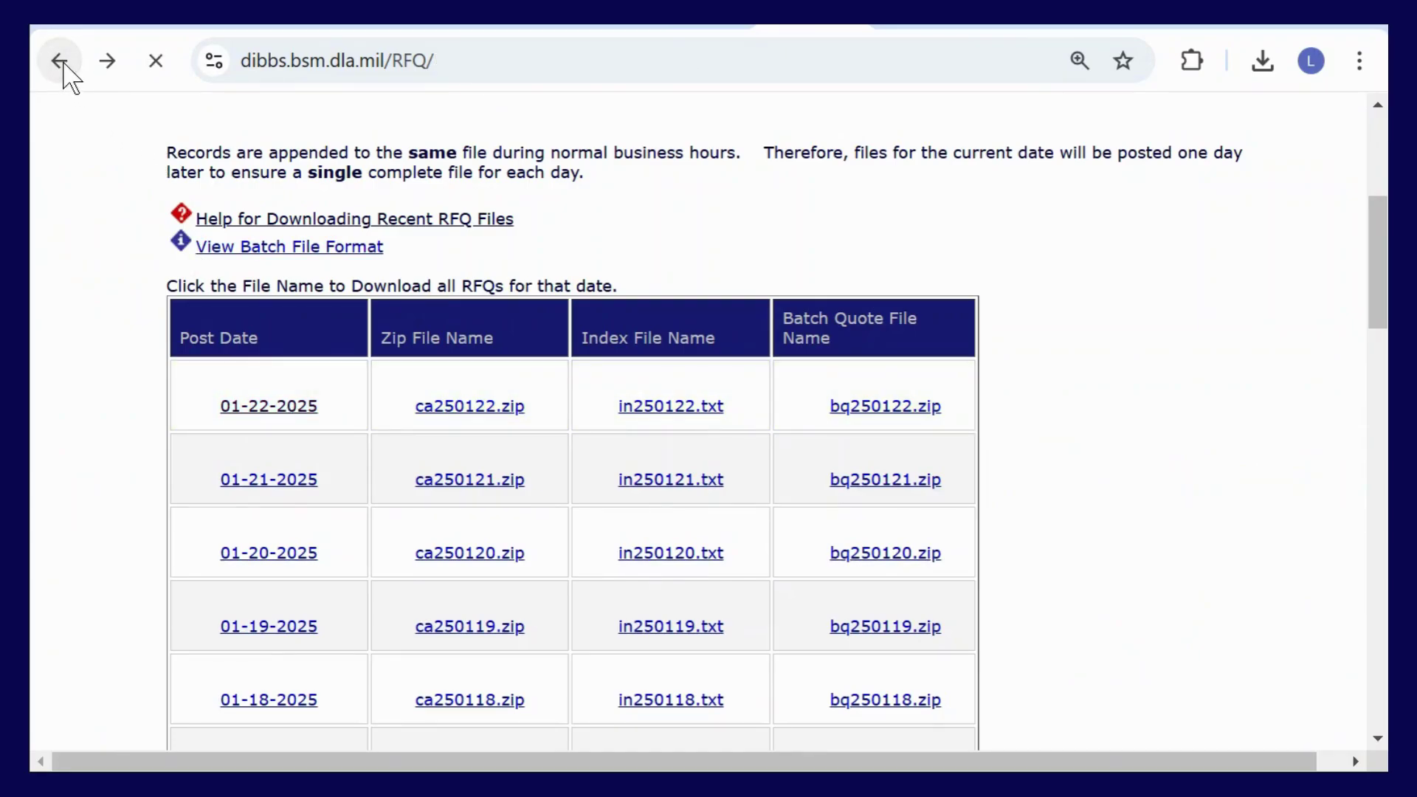
scroll(1072, 408, "up", 5)
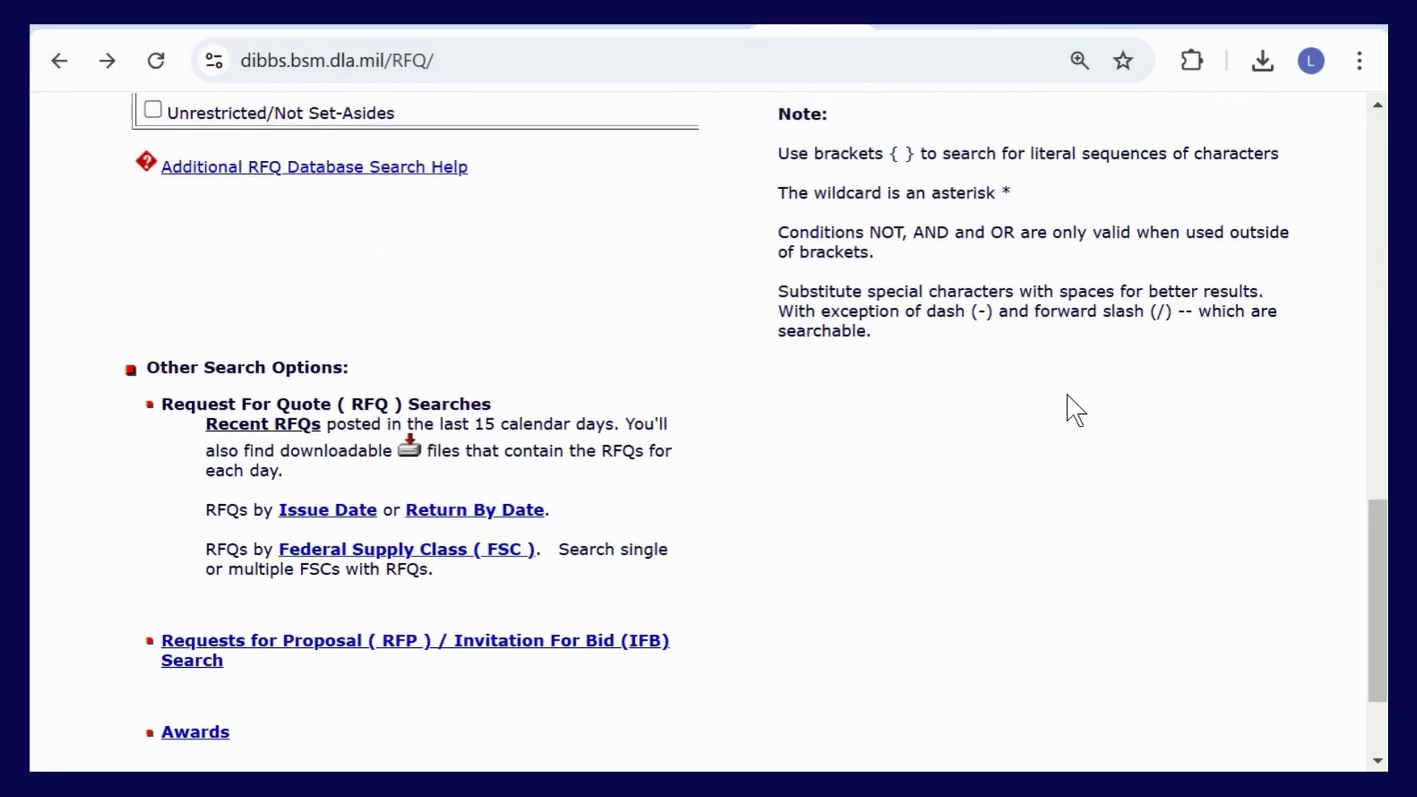
scroll(1212, 408, "up", 7)
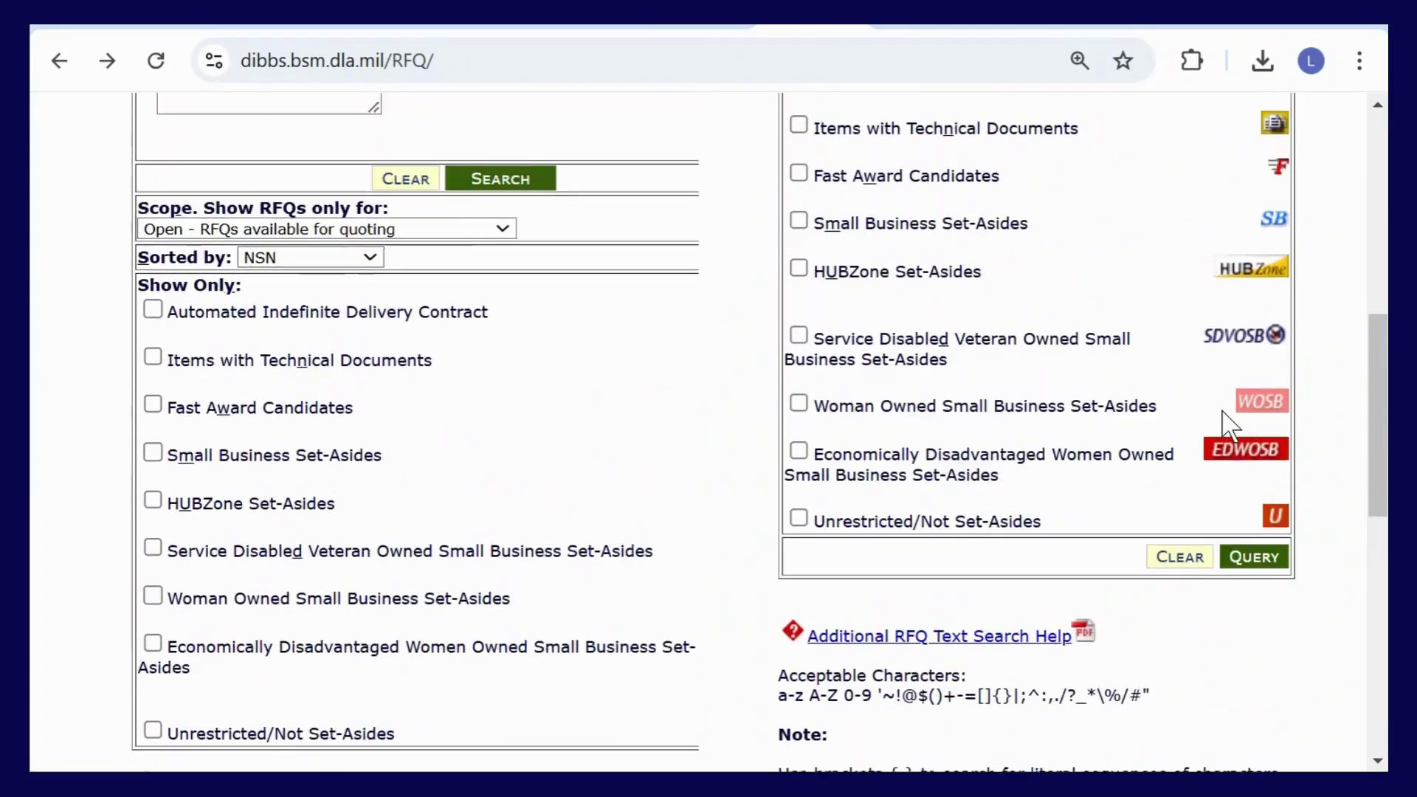
scroll(1229, 427, "up", 2)
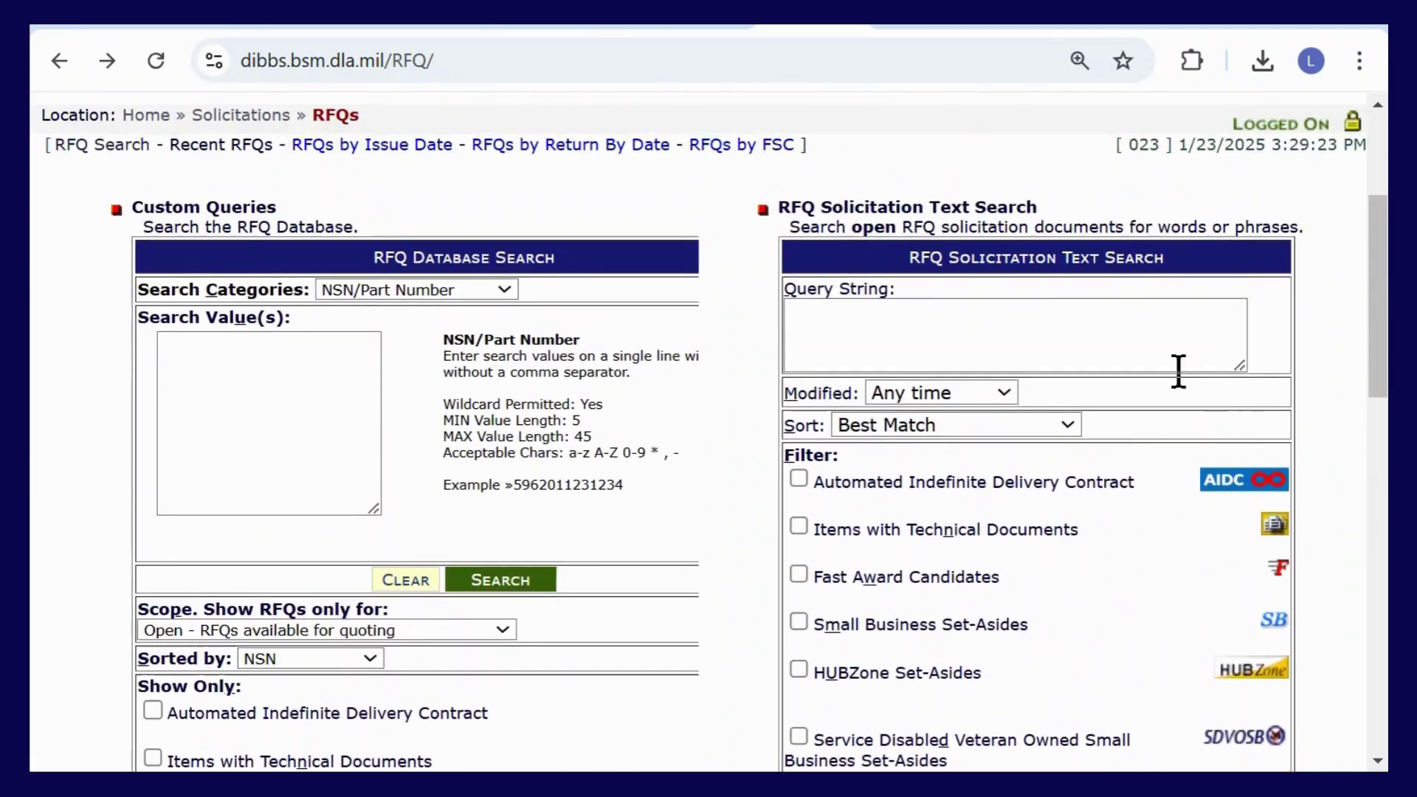
Step: Run an RFQ Solicitation Text Search with the query string "bolt" and no filters selected
left_click(1111, 313)
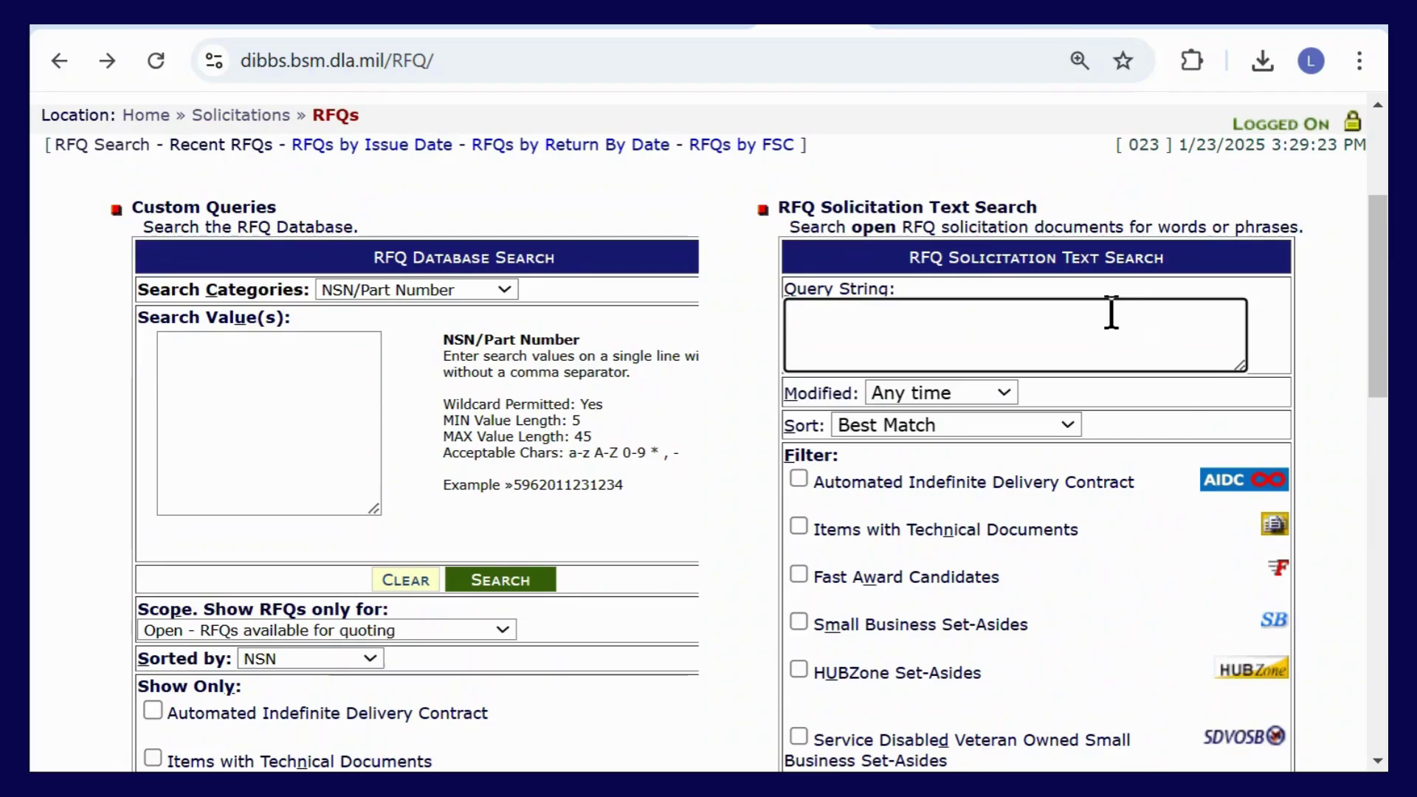
type("bolt")
scroll(1145, 357, "down", 3)
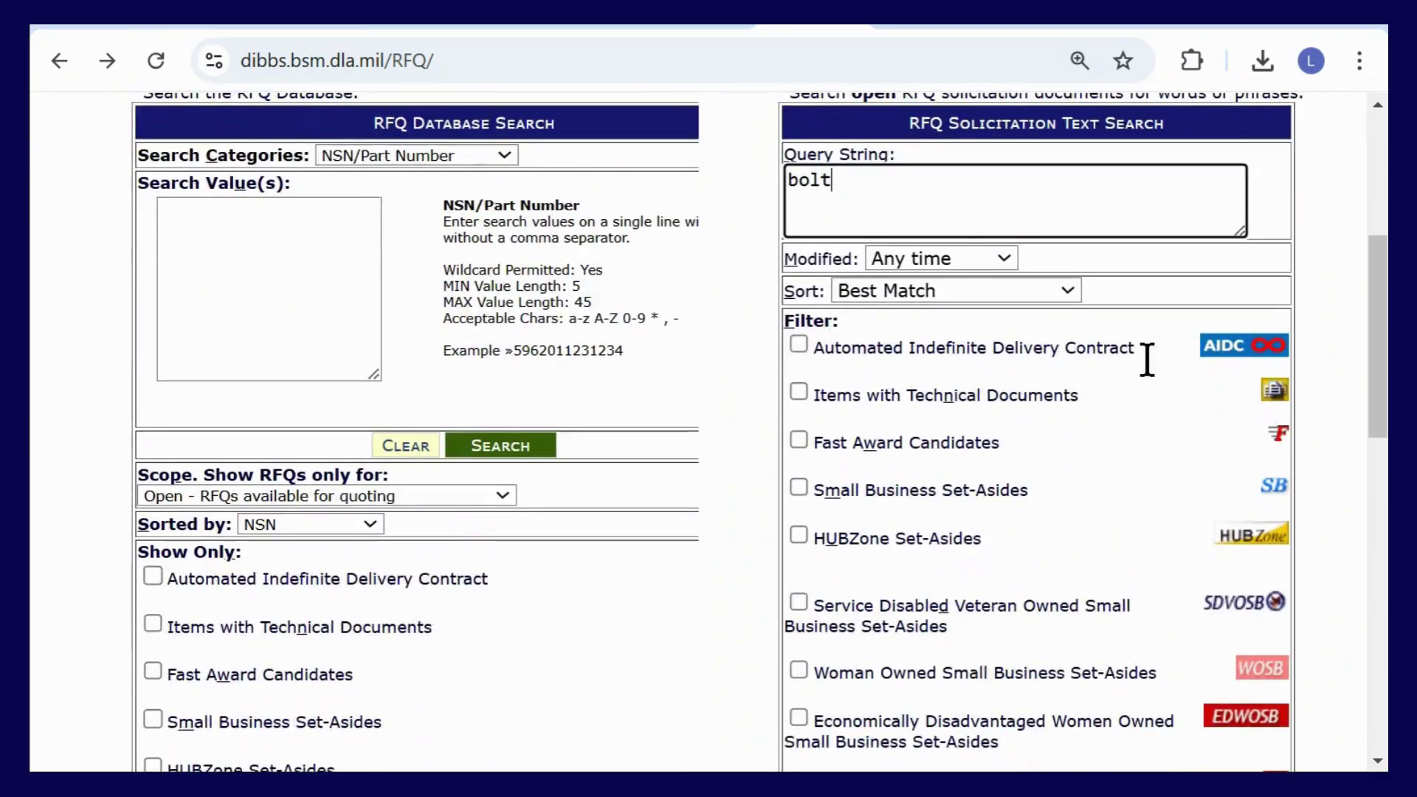
scroll(1203, 468, "down", 2)
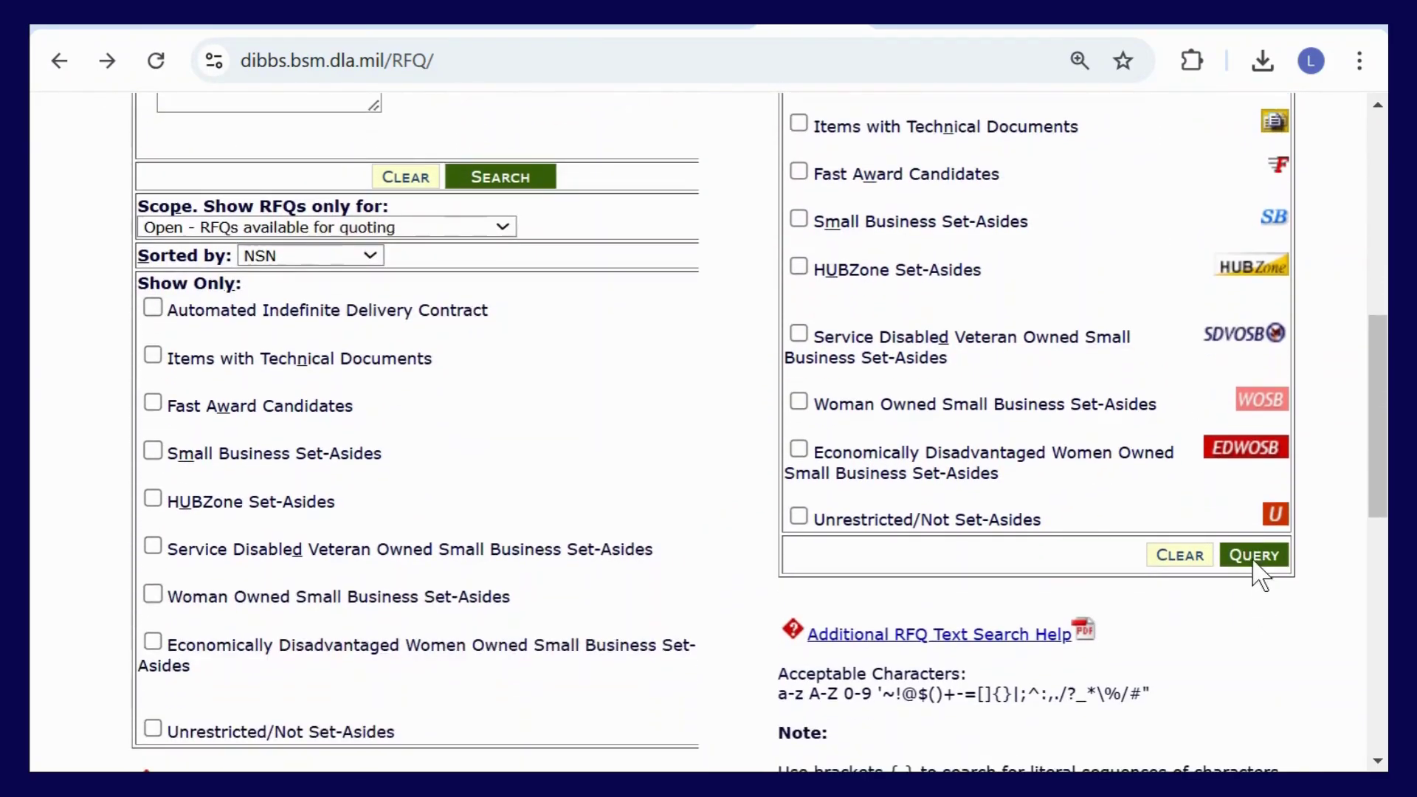
left_click(1260, 558)
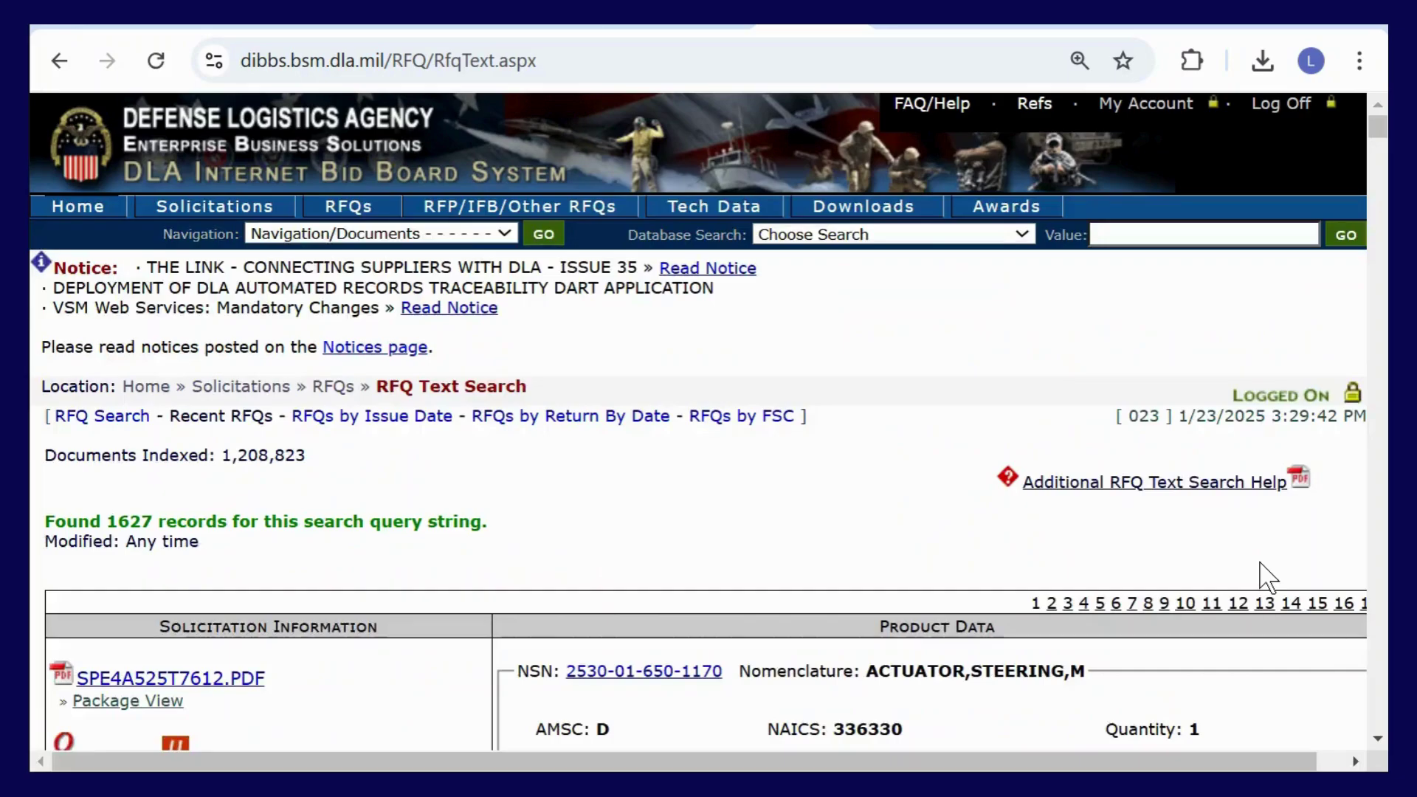
Step: Examine the text search results' solicitation information and product data, highlighting the nomenclature BOLT,TEE HEAD in solicitation SPE4A625T554C
scroll(1131, 455, "down", 2)
scroll(1130, 455, "down", 2)
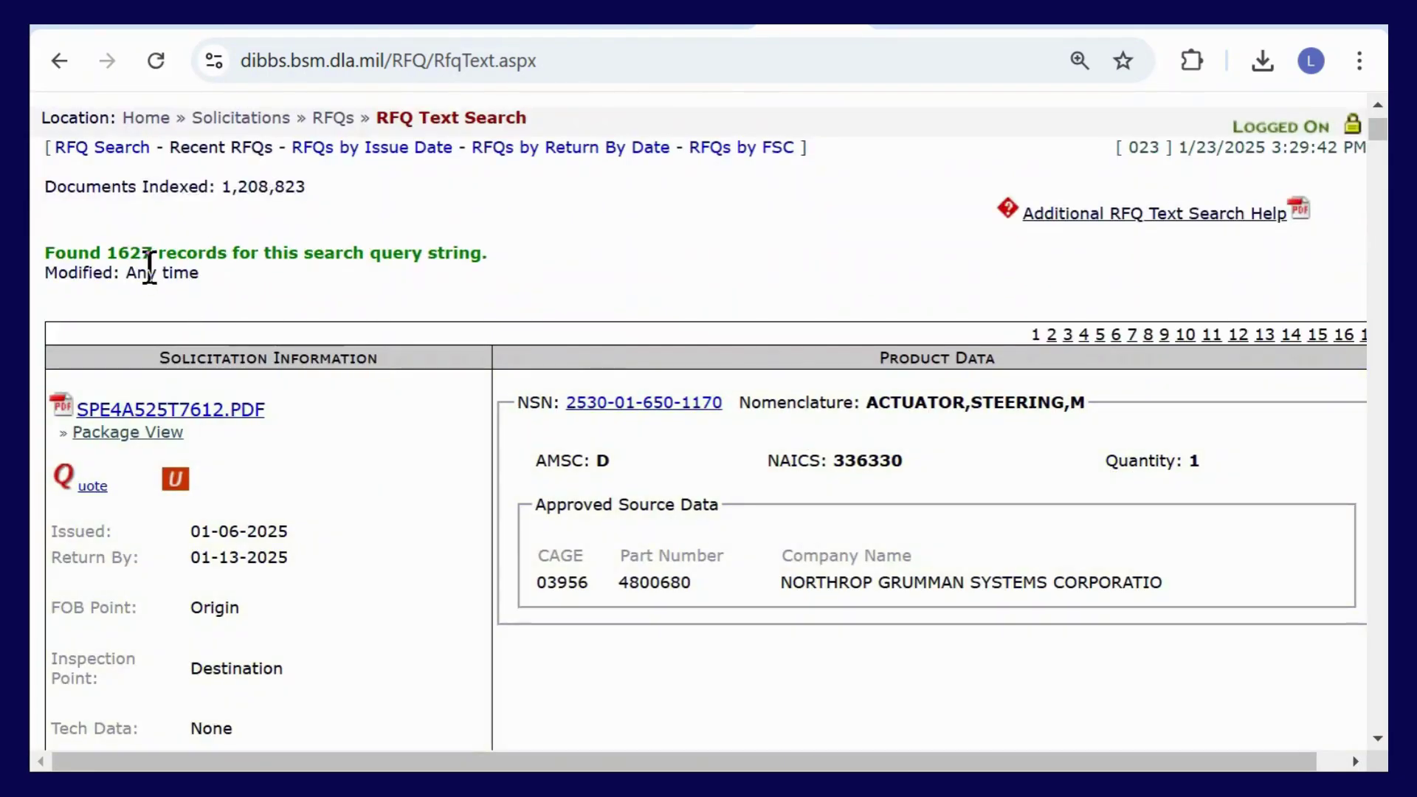
scroll(895, 314, "down", 4)
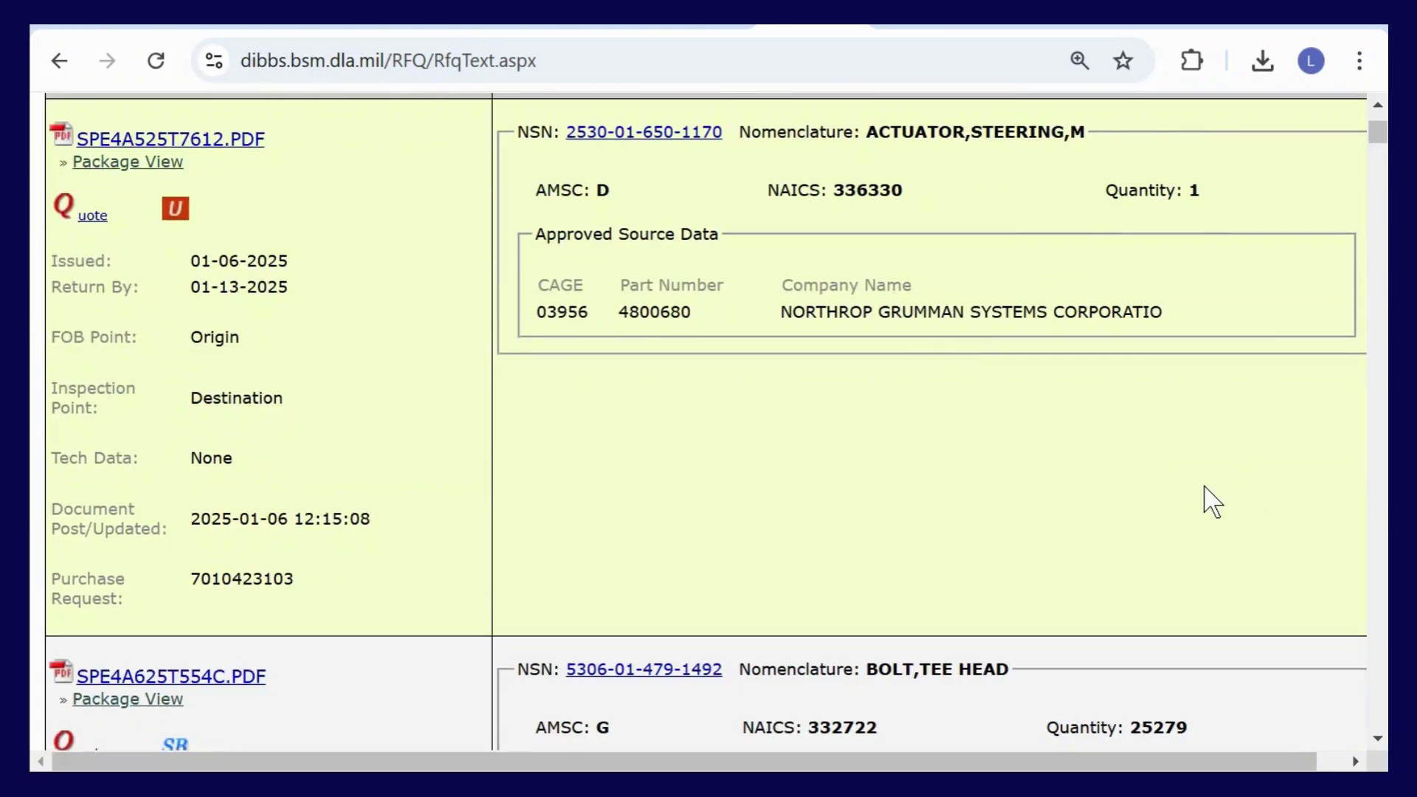
scroll(1209, 500, "down", 6)
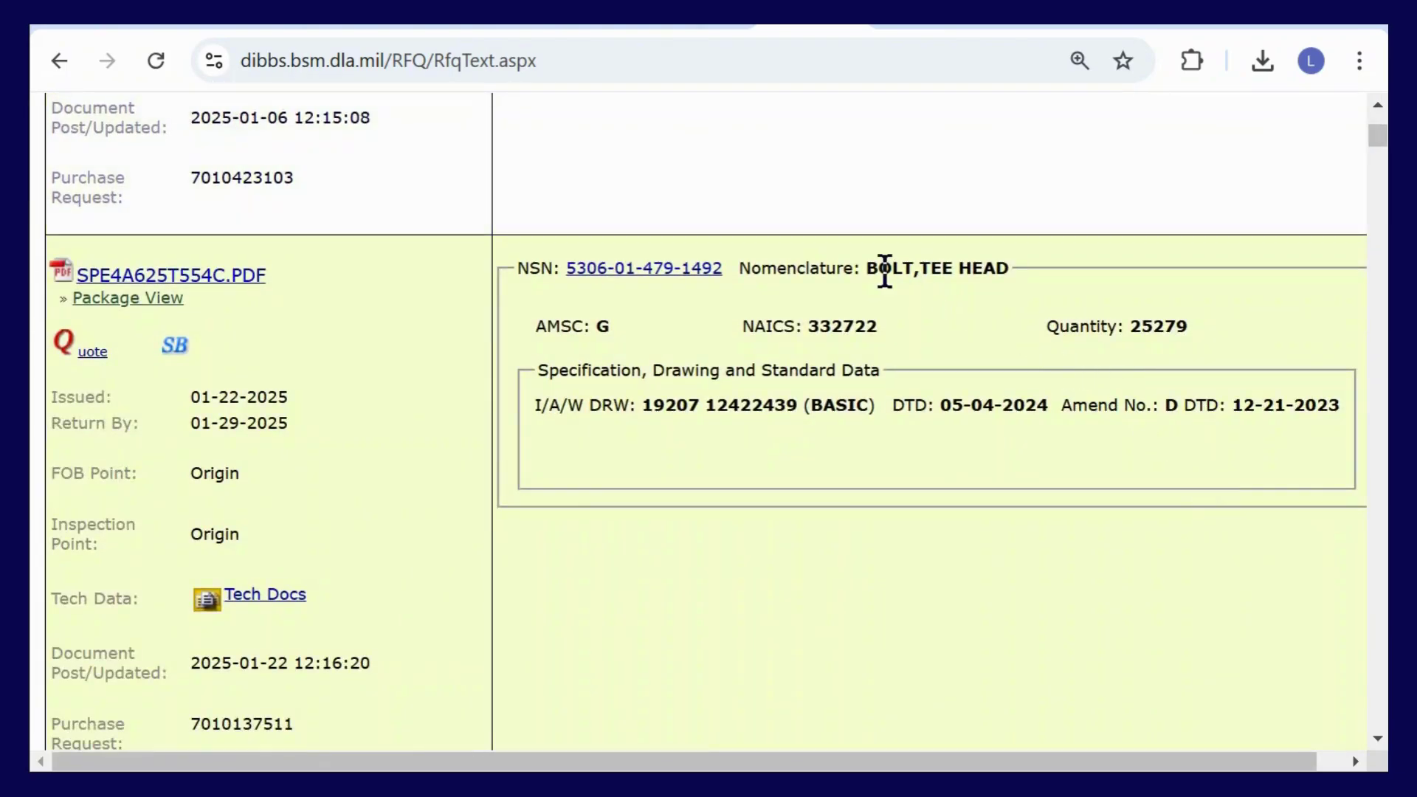
left_click_drag(868, 269, 1008, 268)
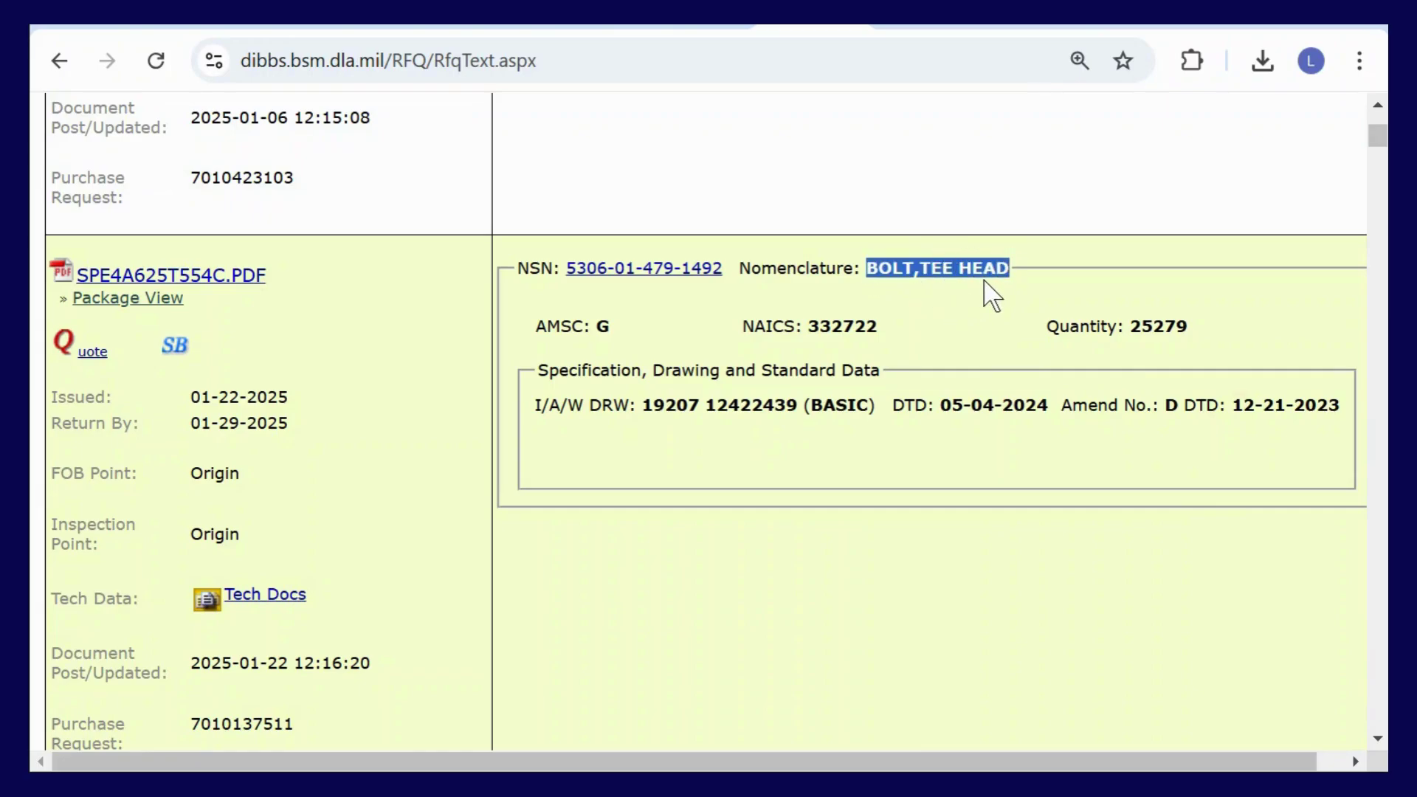
scroll(819, 365, "down", 2)
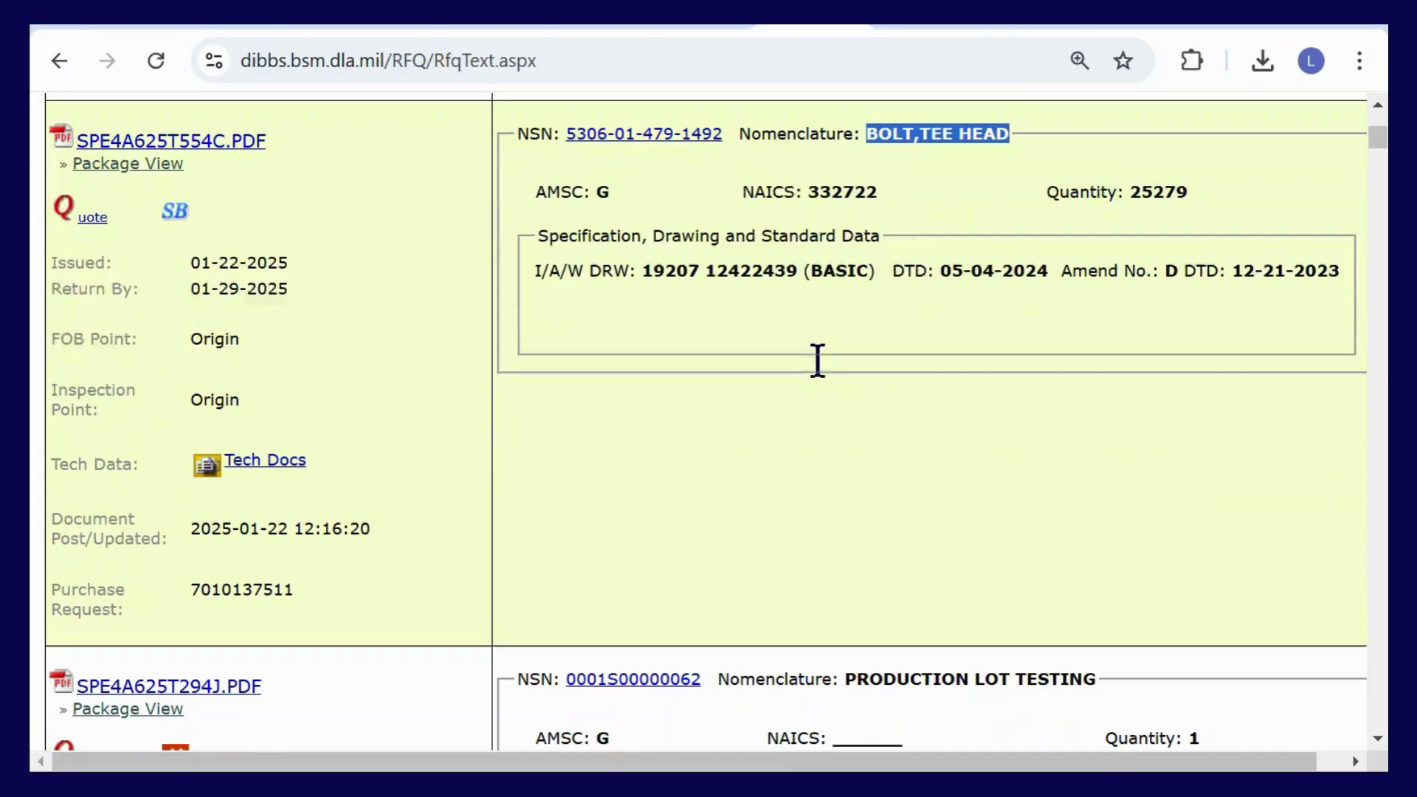
scroll(827, 375, "down", 3)
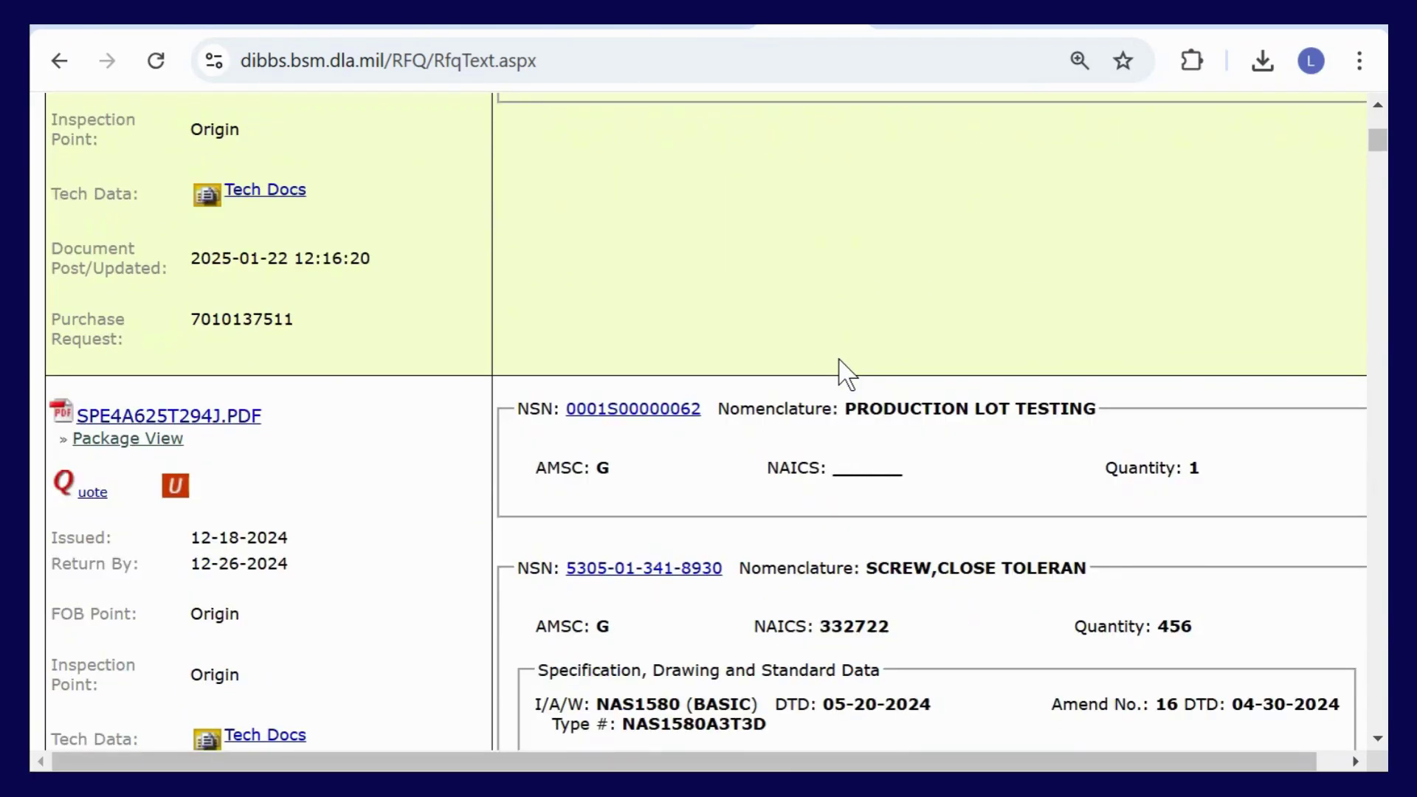
scroll(846, 374, "down", 2)
scroll(847, 375, "up", 7)
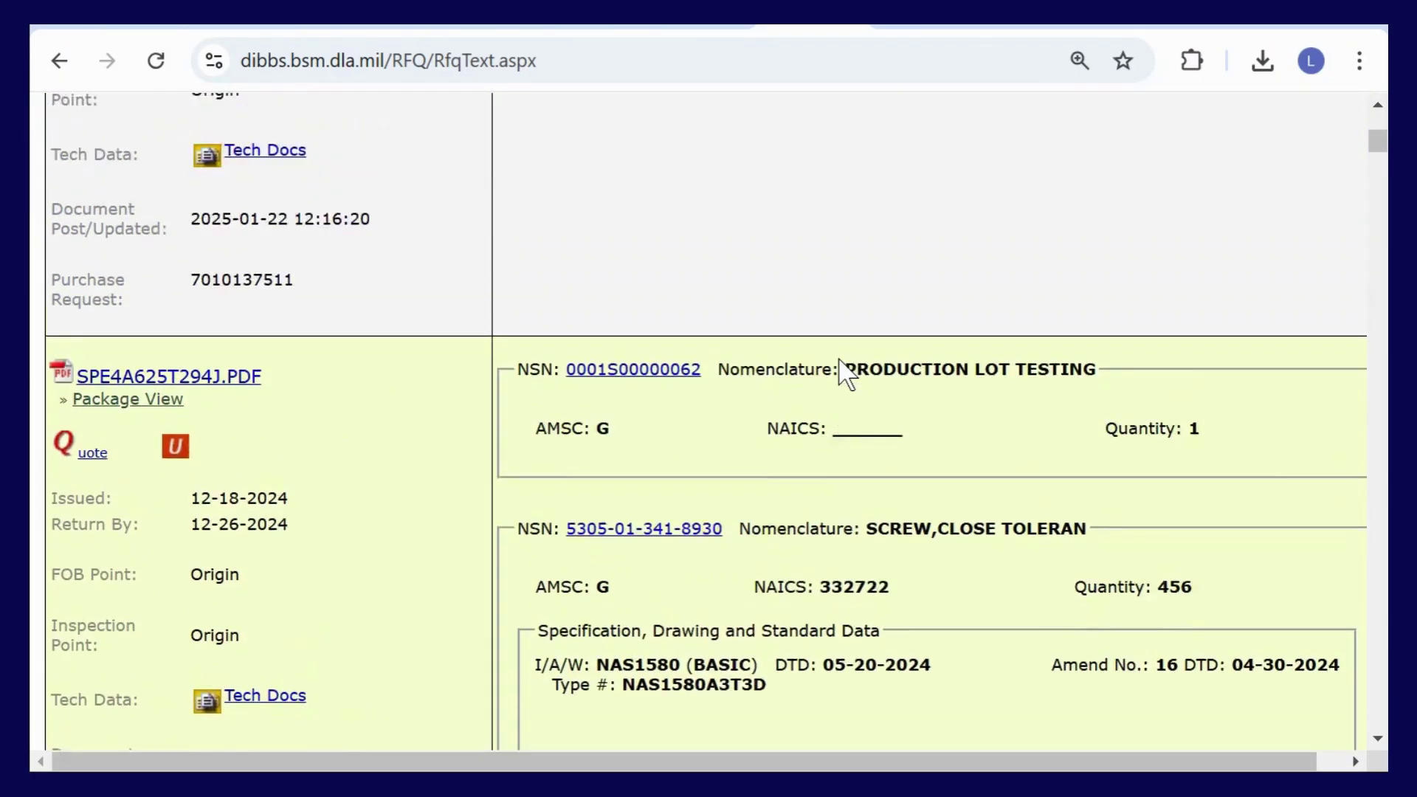